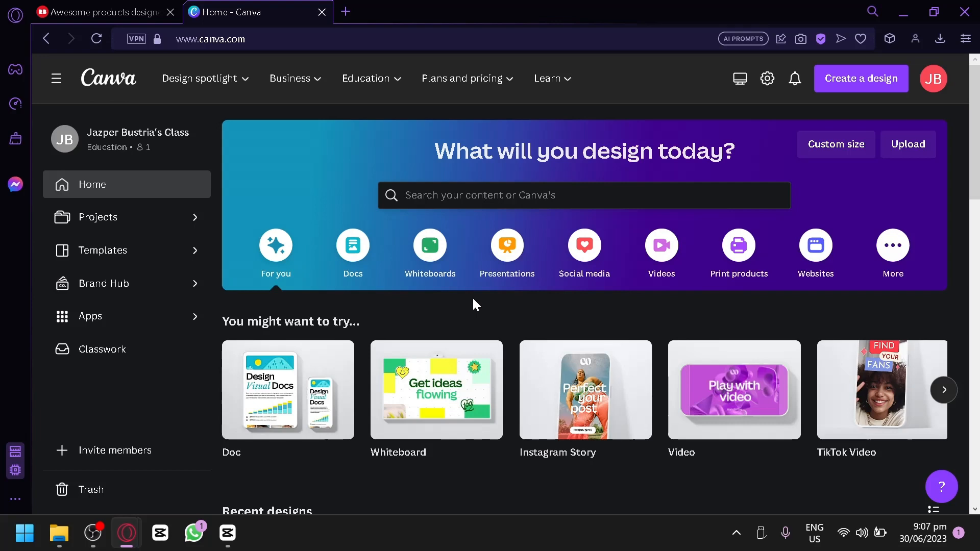
Step: Switch to Redbubble and log out of the current account, confirming the logout
click(73, 7)
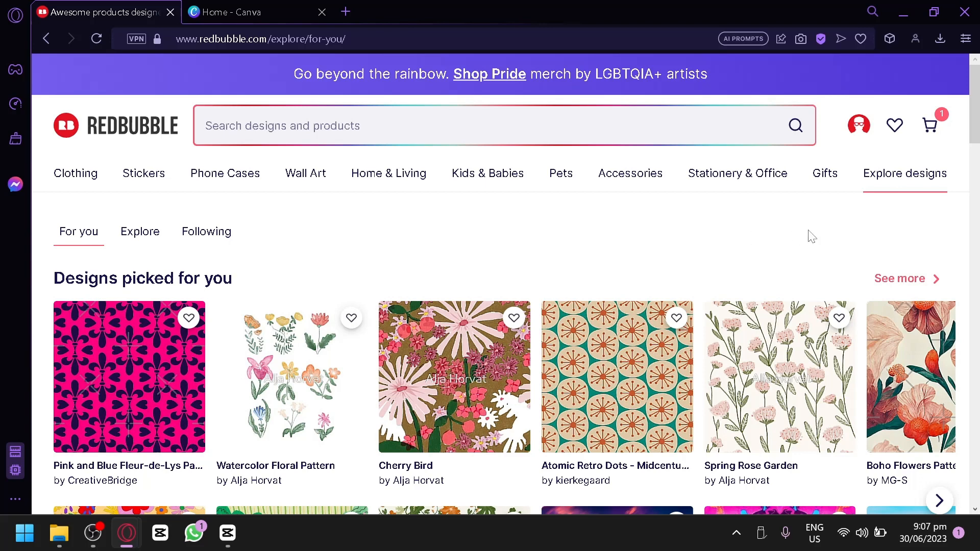
click(859, 129)
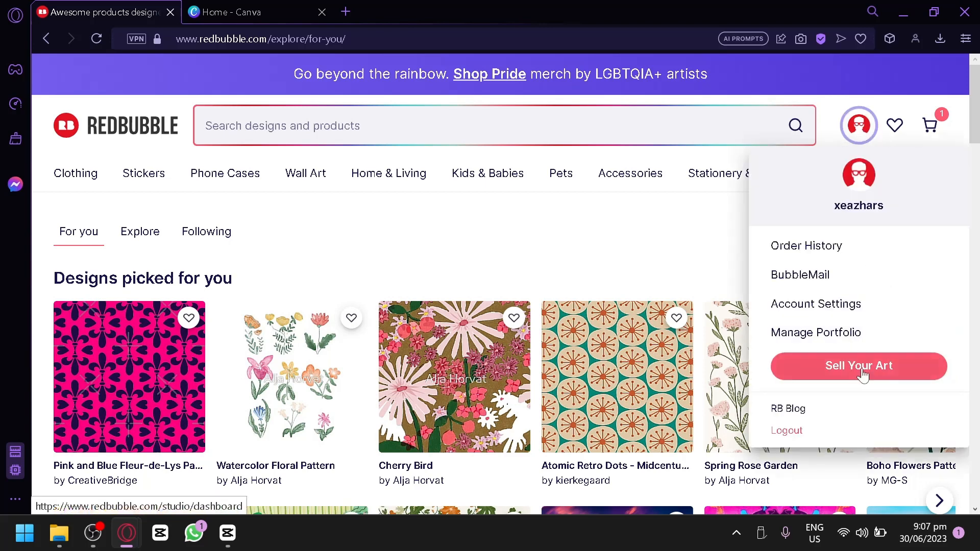
click(811, 431)
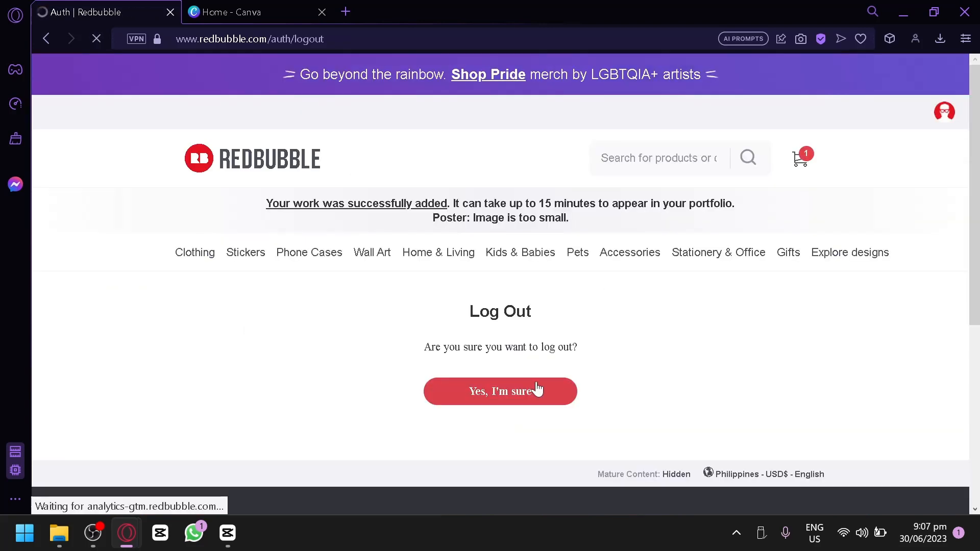
click(531, 385)
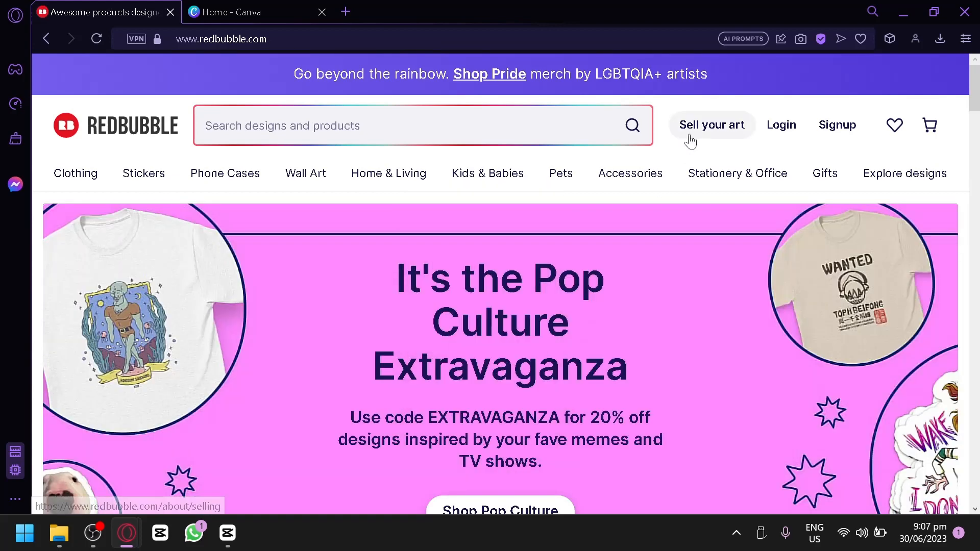
Step: Open the Redbubble signup form and compare the Artist signup and Customer signup options
click(839, 126)
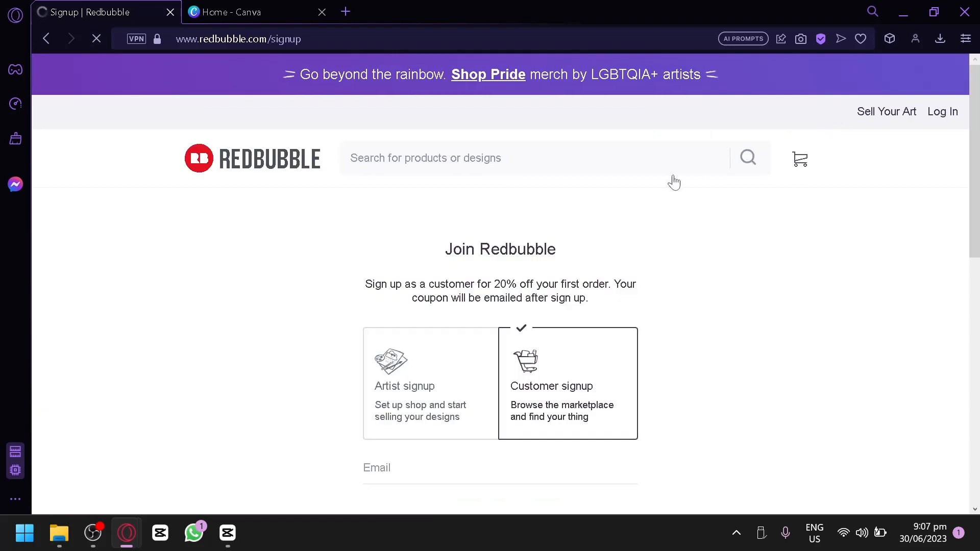
scroll(590, 229, down, 2)
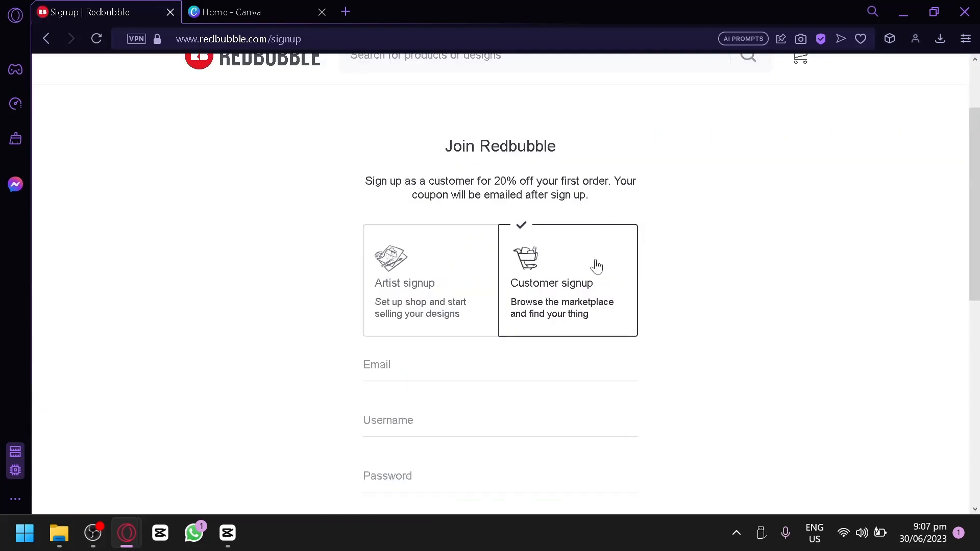
click(425, 252)
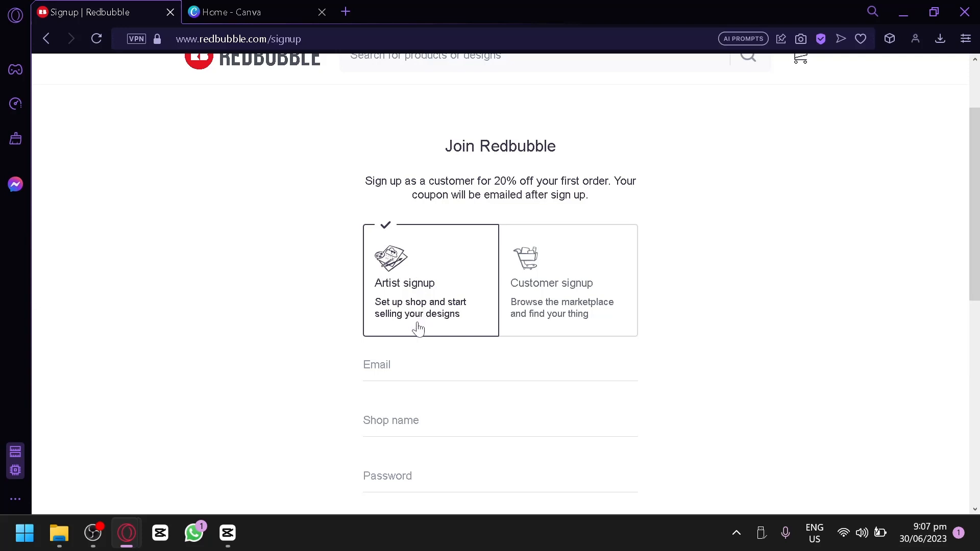
click(551, 322)
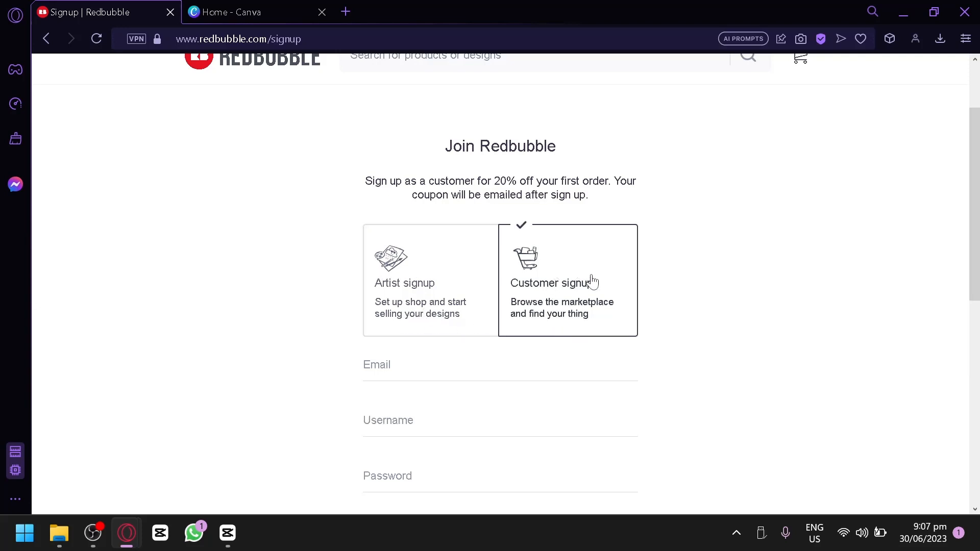
click(456, 306)
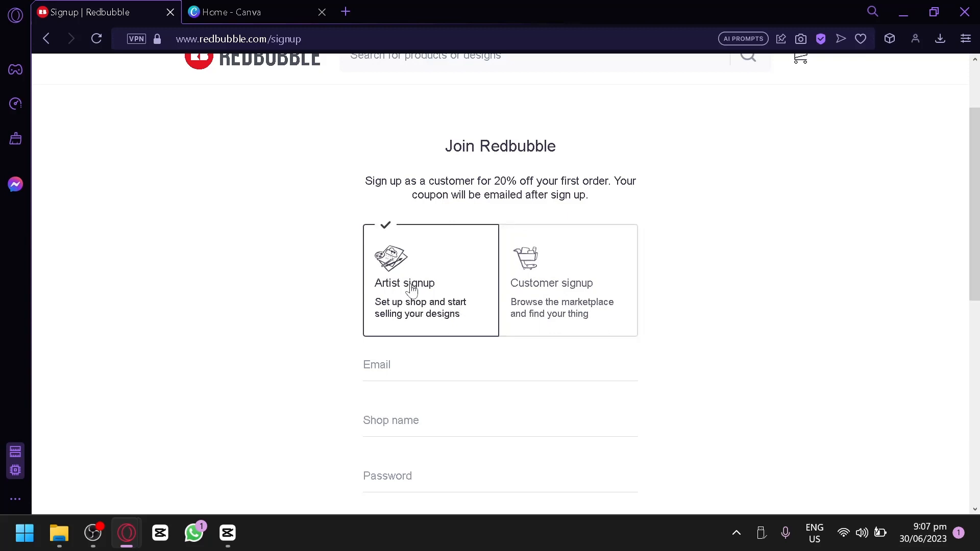
scroll(412, 289, up, 2)
scroll(416, 339, down, 6)
Step: Log in to the existing Redbubble account by entering the username and the account password
click(566, 404)
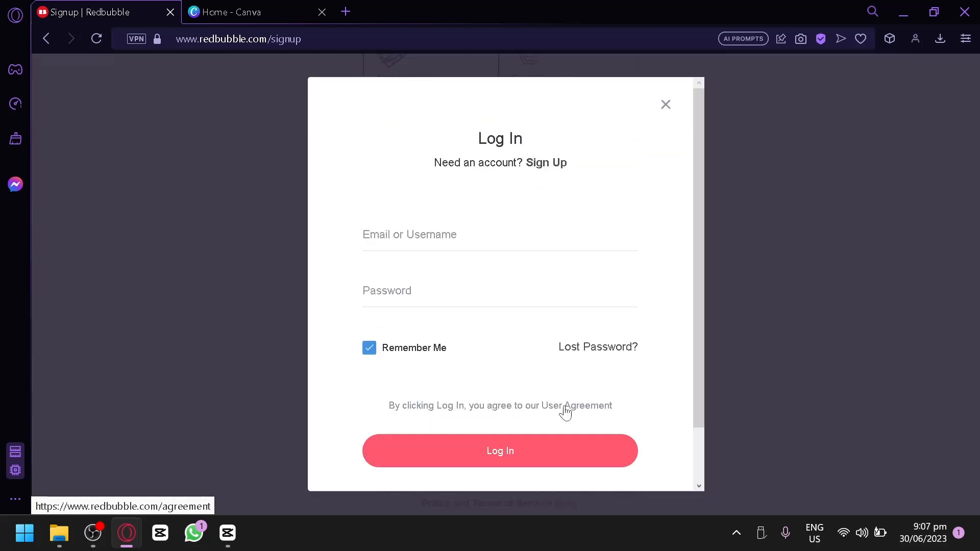
click(438, 255)
click(475, 284)
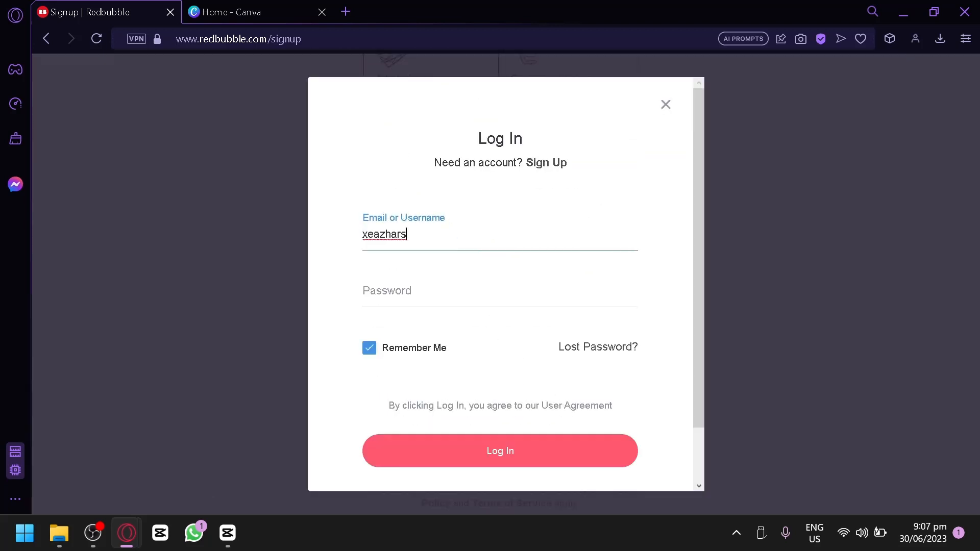
key(Tab)
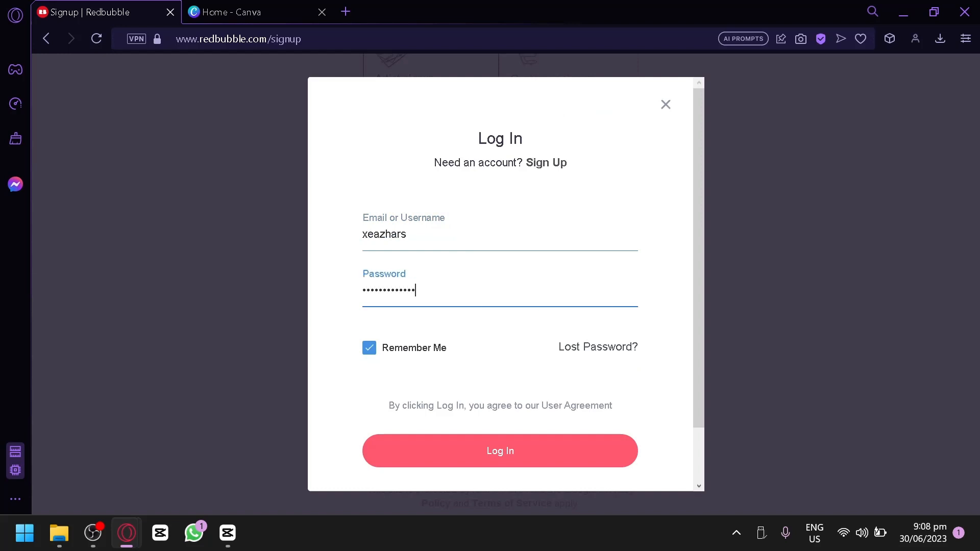
key(Return)
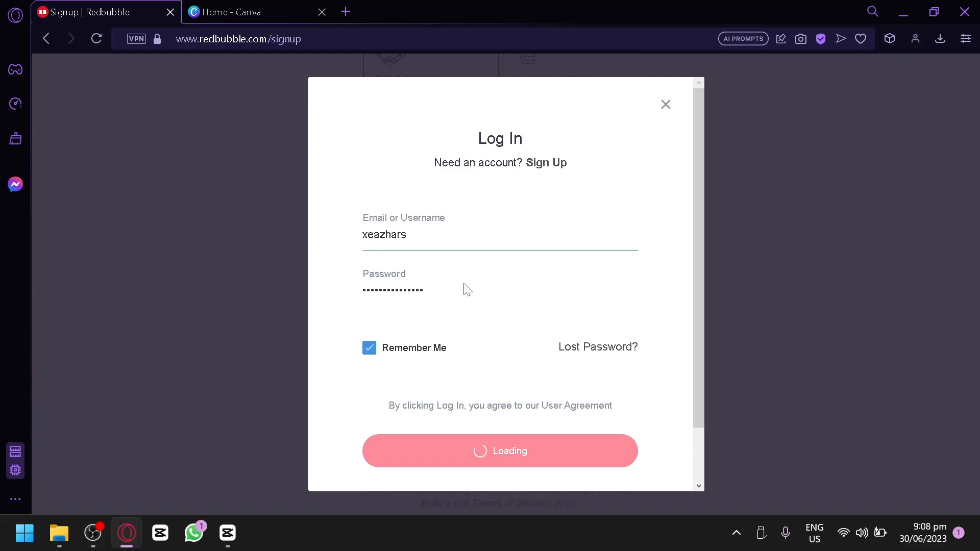
Step: Switch to Canva and create a blank custom-size design using the recent 1920 × 1920 px size
click(263, 13)
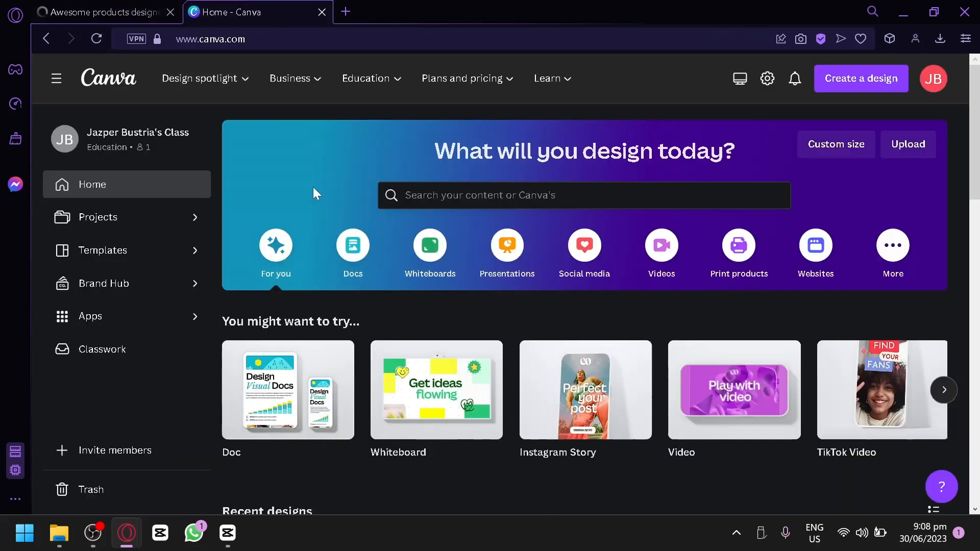
click(100, 12)
click(240, 12)
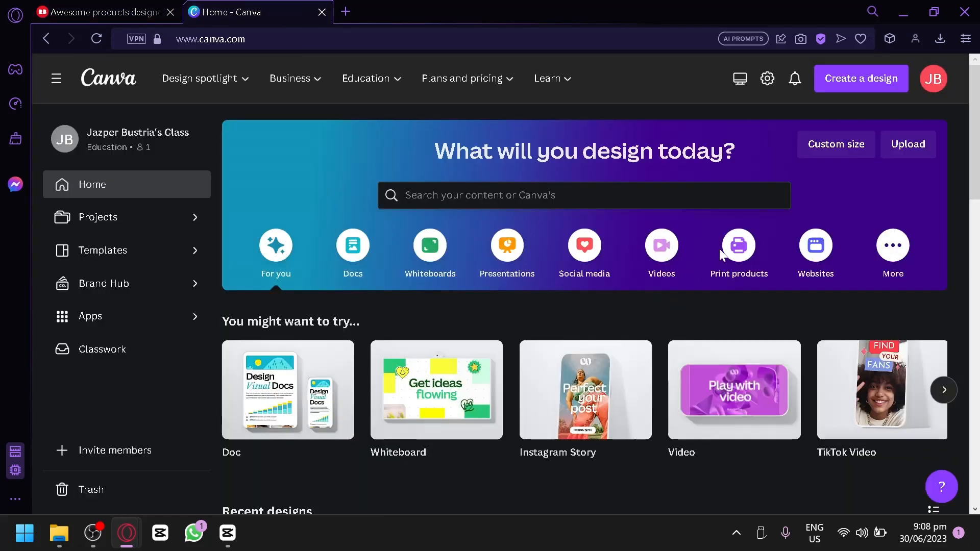
click(850, 80)
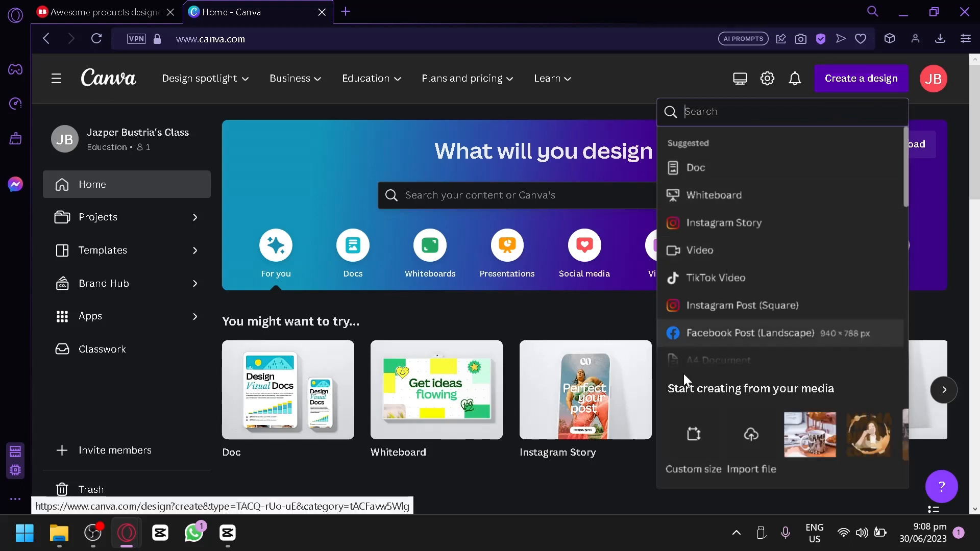
click(689, 439)
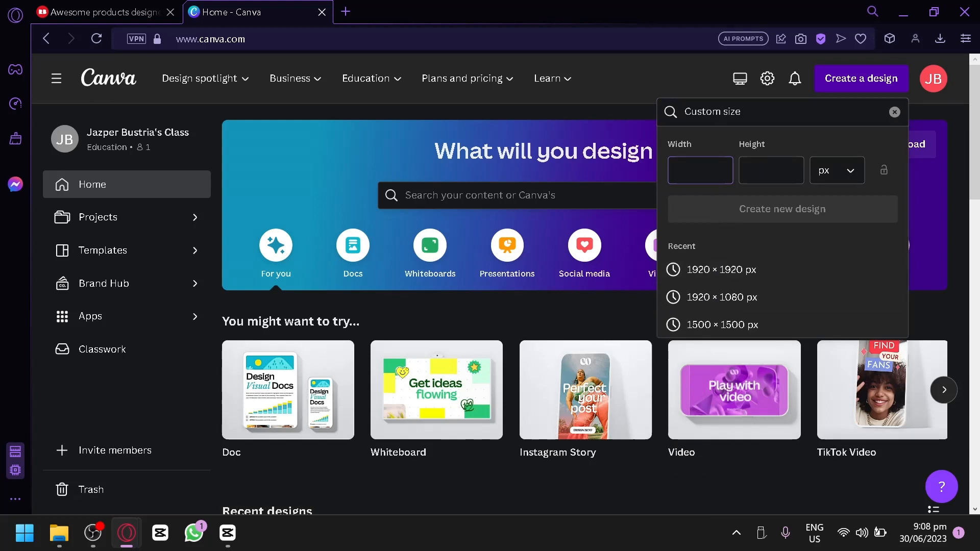
click(743, 269)
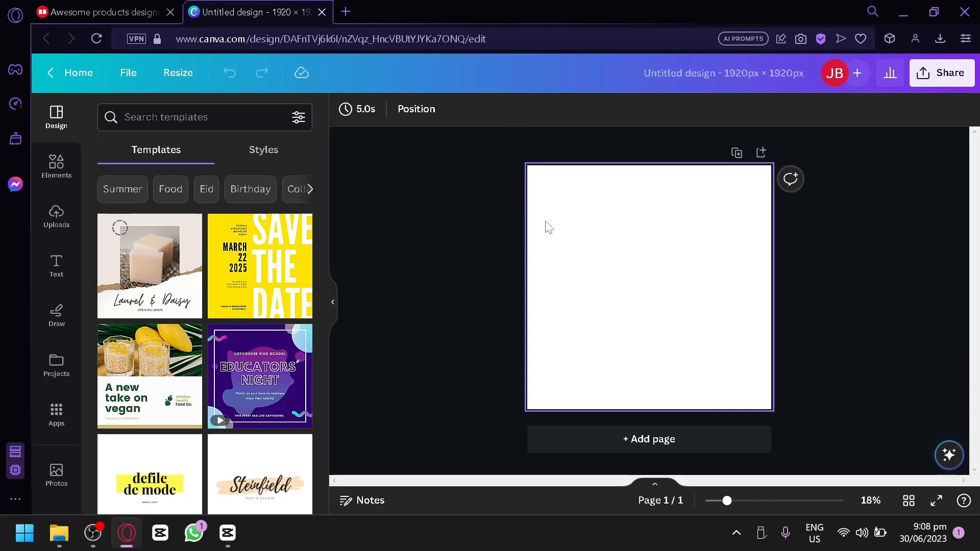
Step: Return to the Canva home page, search for "tshirt" and open the T-Shirt 14 × 18 in template category
click(75, 72)
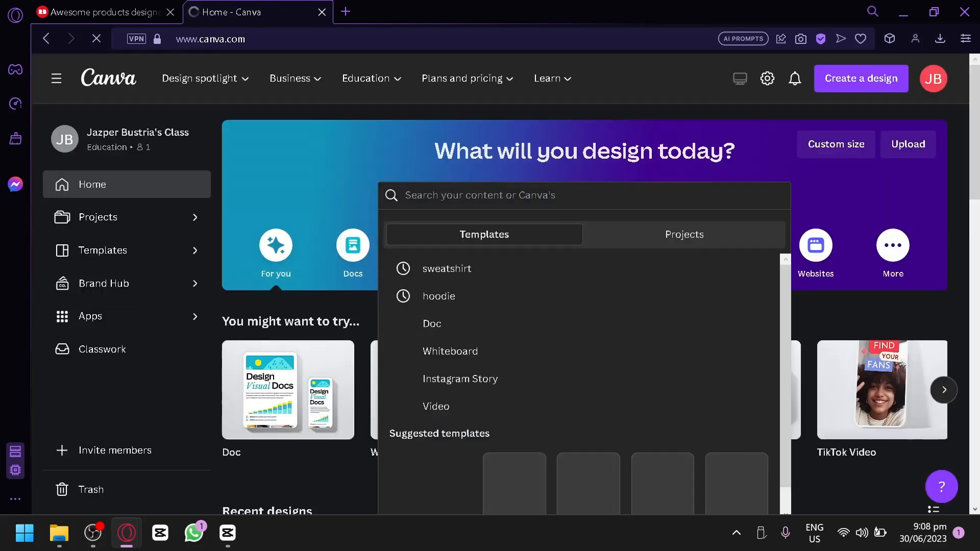
text(tshirt)
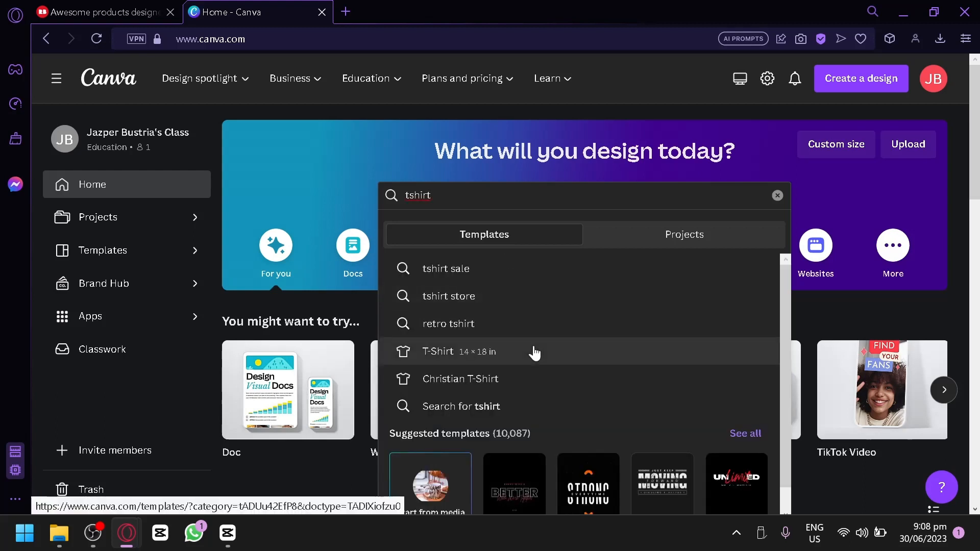
click(534, 353)
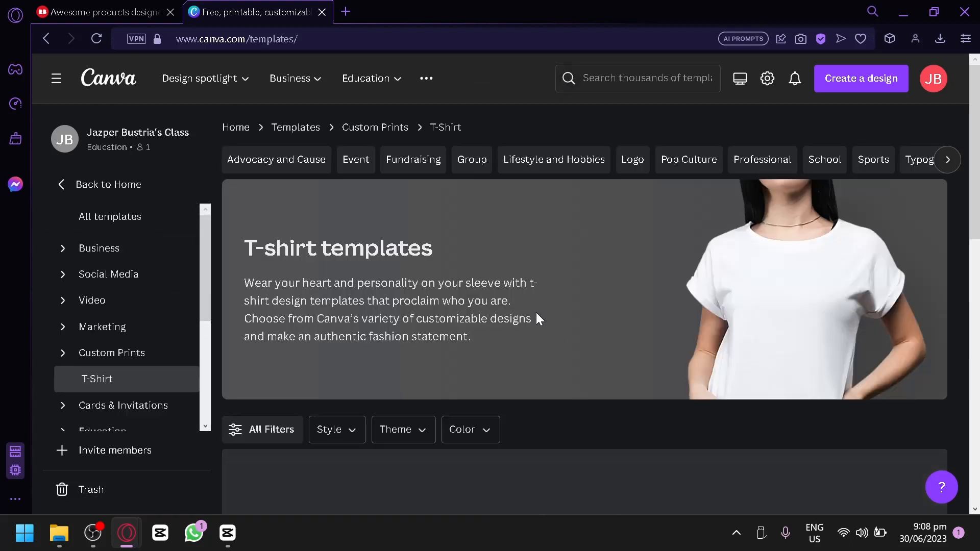
Step: Check the pixel equivalent of a 14 × 18 in custom design size, and close the size form without creating a design
click(863, 79)
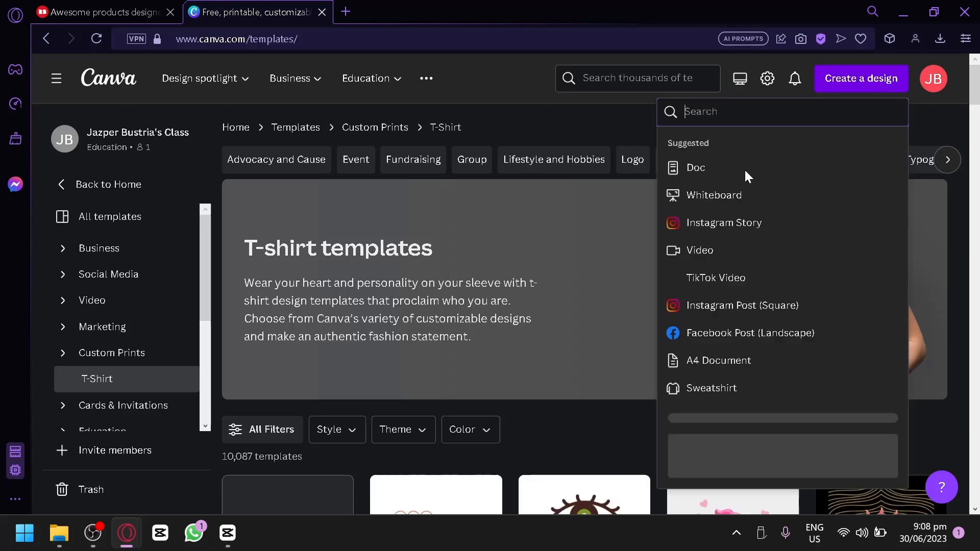
click(697, 431)
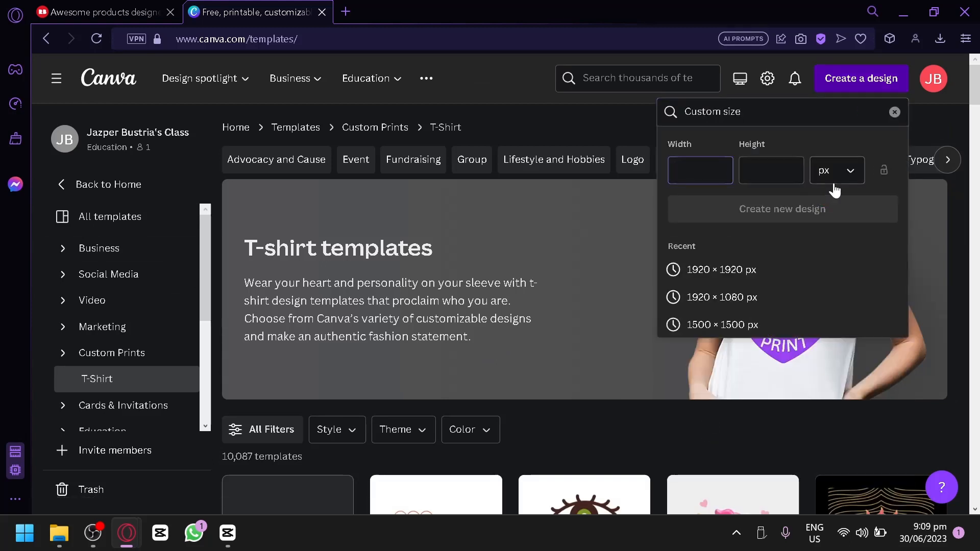
click(835, 181)
click(832, 235)
text(14)
text(1)
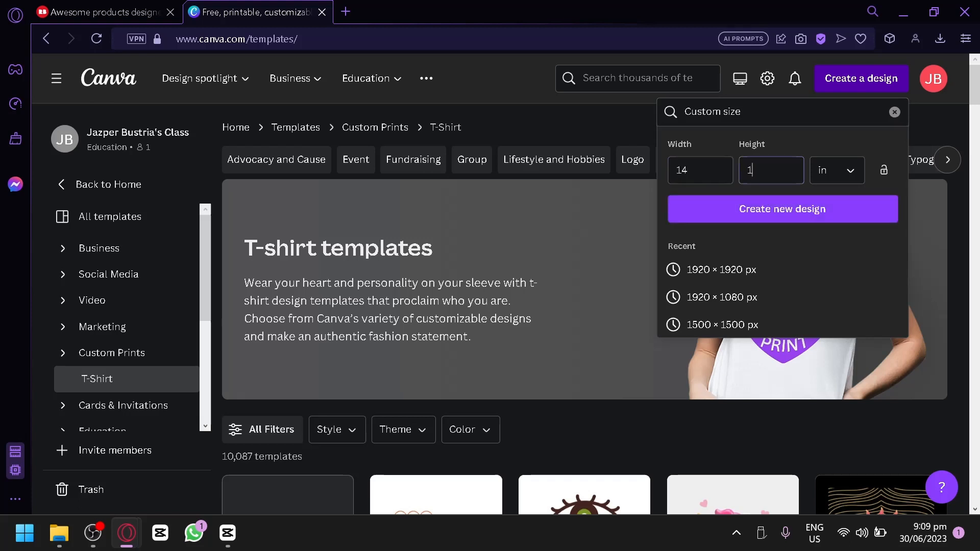
text(8)
click(837, 170)
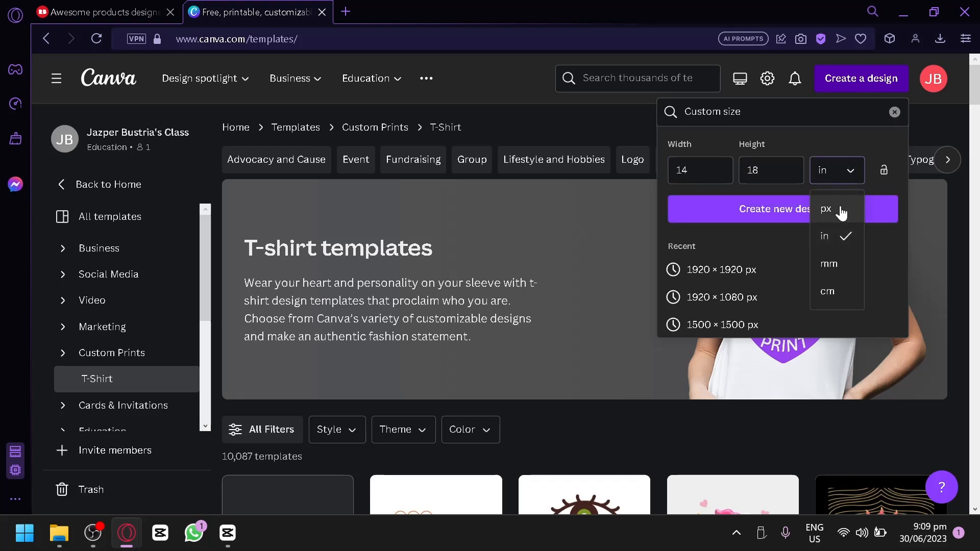
click(842, 208)
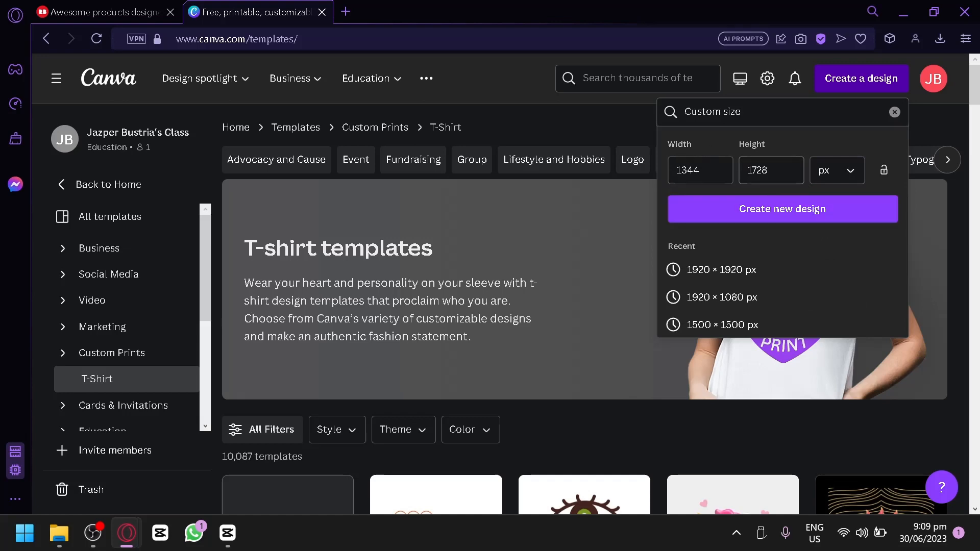
click(895, 112)
scroll(633, 219, down, 2)
click(390, 222)
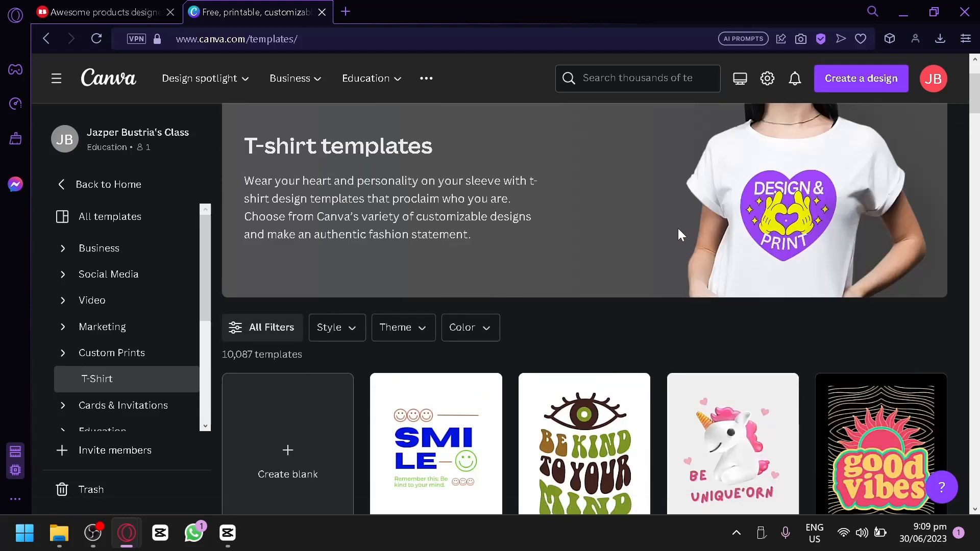
Step: Browse the T-shirt template gallery to examine the available design styles
scroll(678, 229, down, 2)
scroll(675, 225, up, 4)
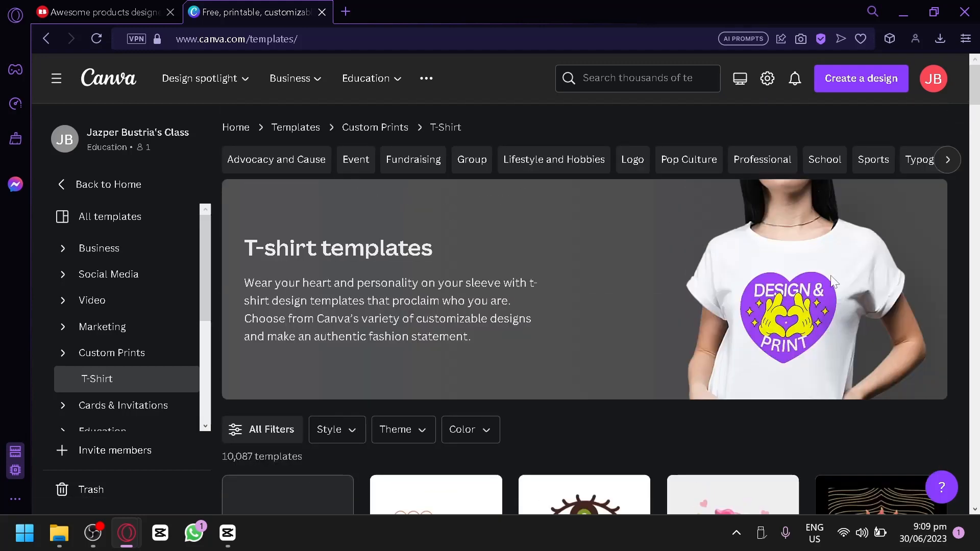
scroll(766, 271, down, 6)
scroll(532, 220, up, 4)
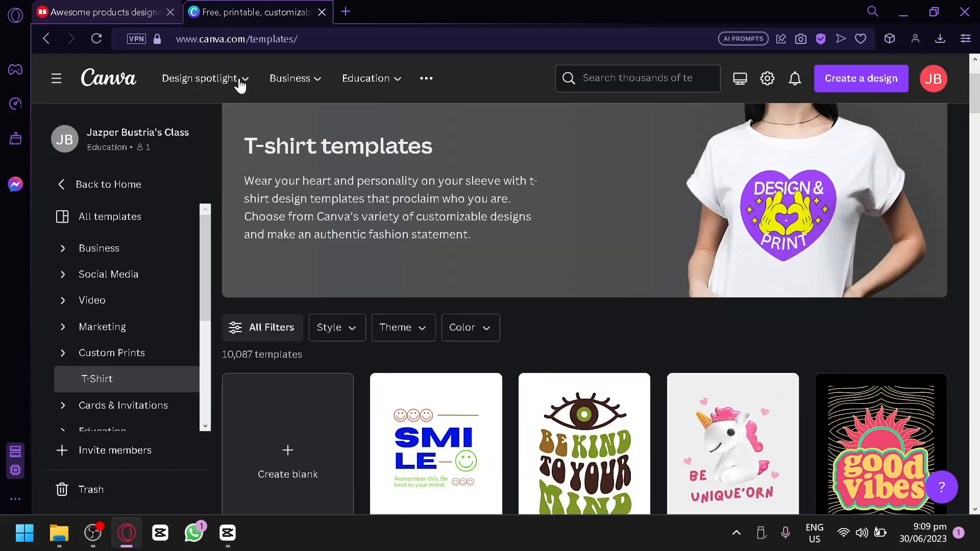
click(140, 7)
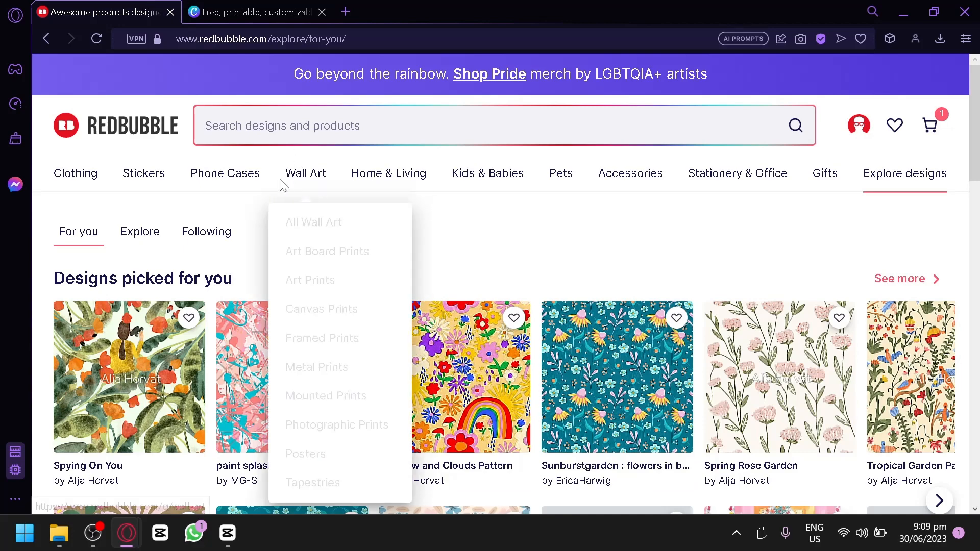
click(250, 12)
scroll(633, 291, up, 4)
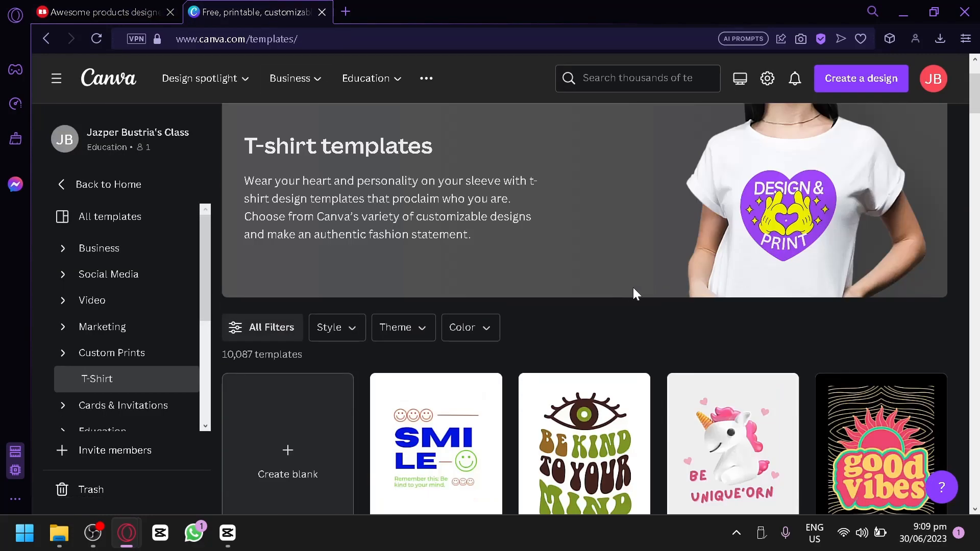
scroll(532, 304, down, 8)
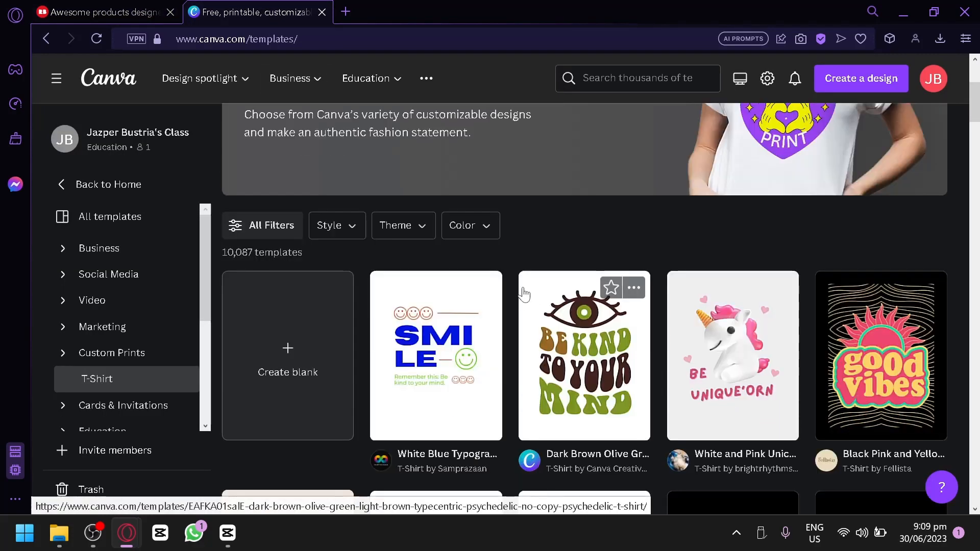
scroll(773, 220, down, 10)
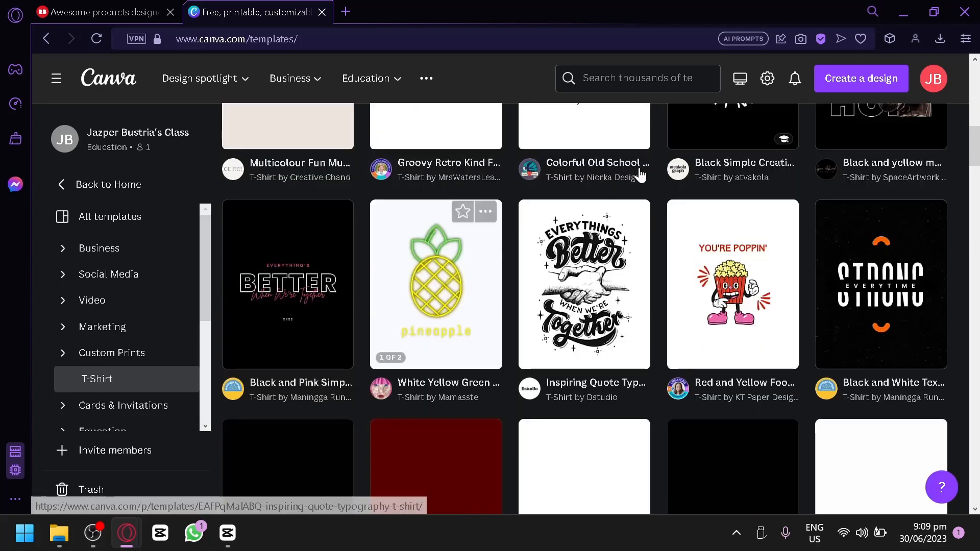
scroll(843, 254, down, 8)
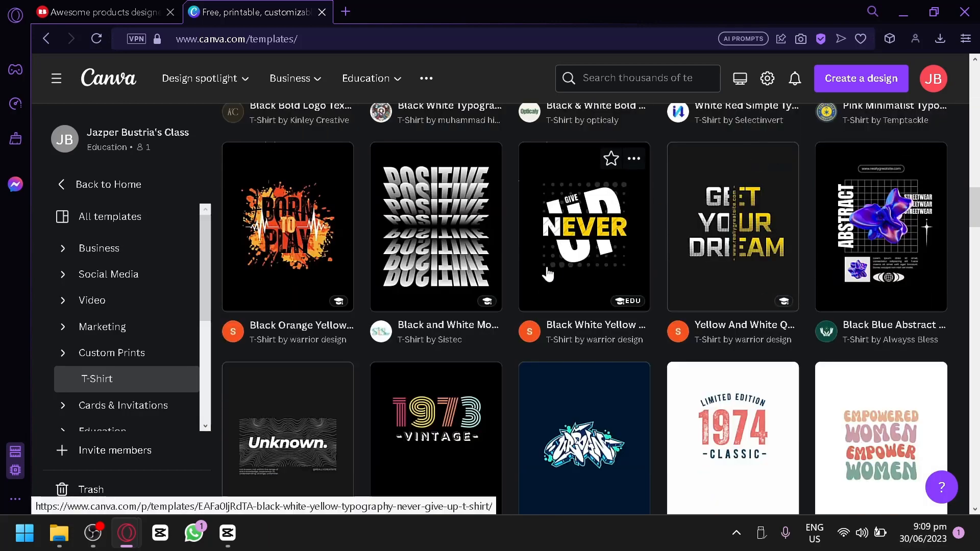
scroll(557, 368, down, 4)
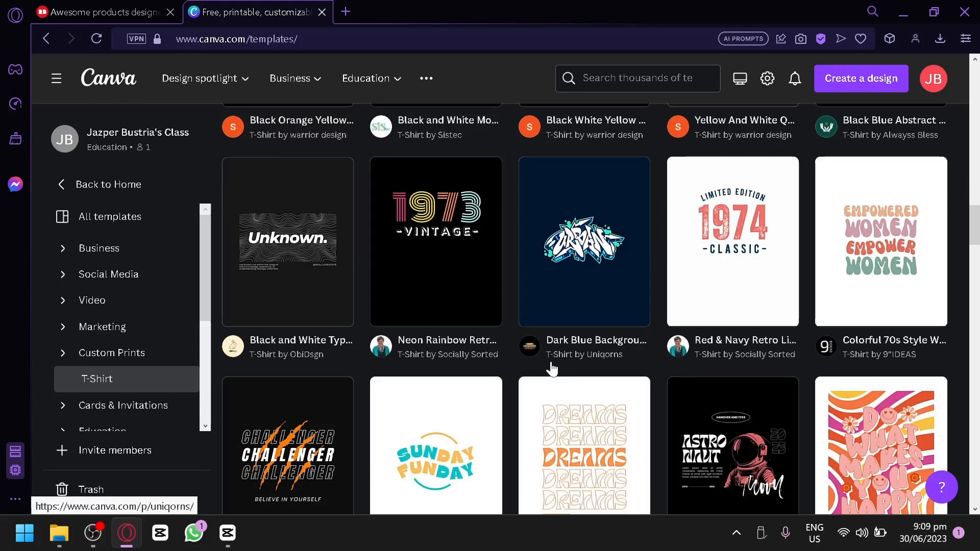
Step: Create a blank T-Shirt design from the template gallery and close the gallery's browser tab
scroll(554, 369, down, 2)
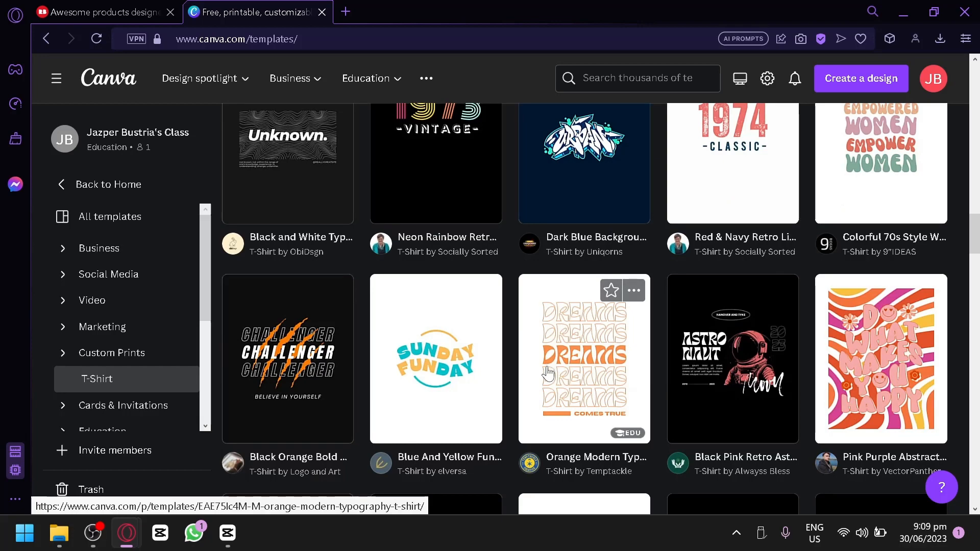
scroll(548, 371, down, 4)
scroll(548, 371, up, 19)
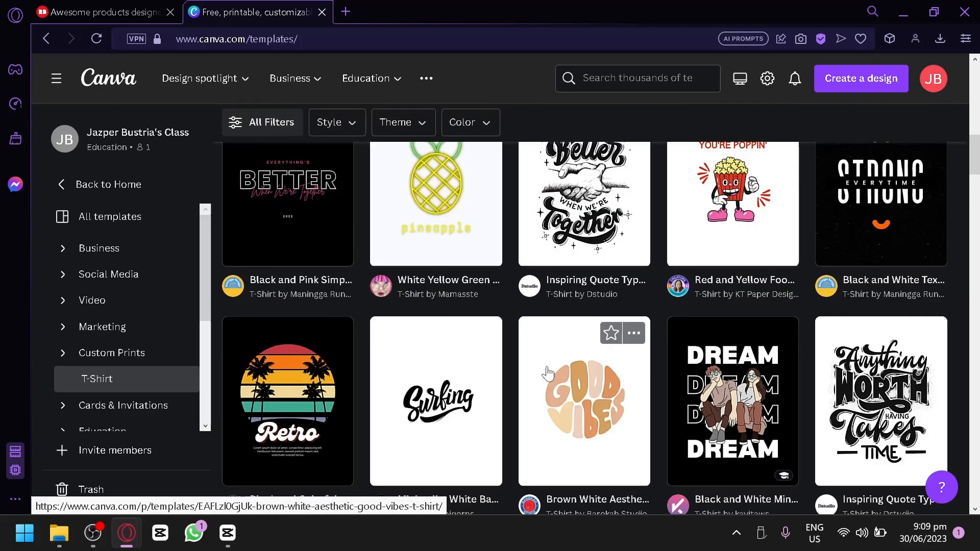
scroll(549, 374, up, 7)
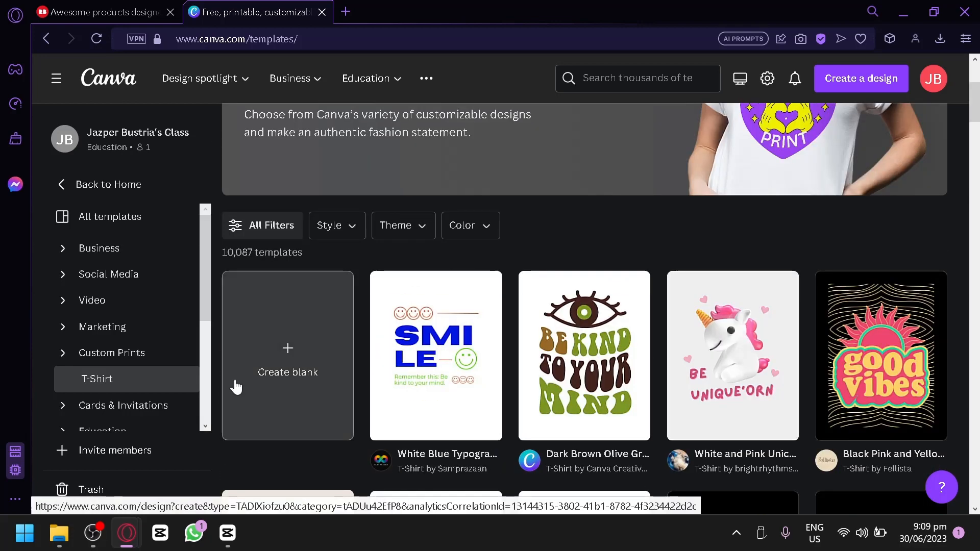
click(276, 368)
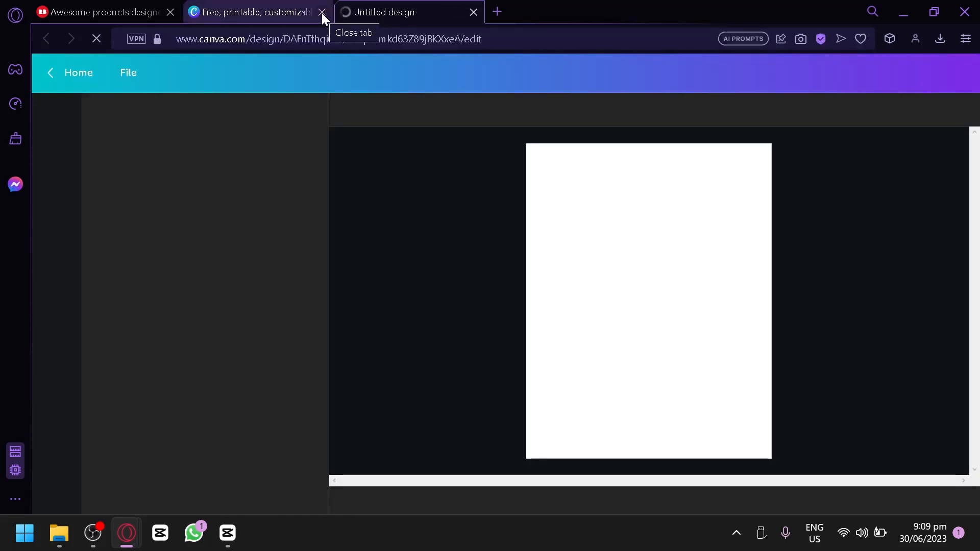
click(322, 14)
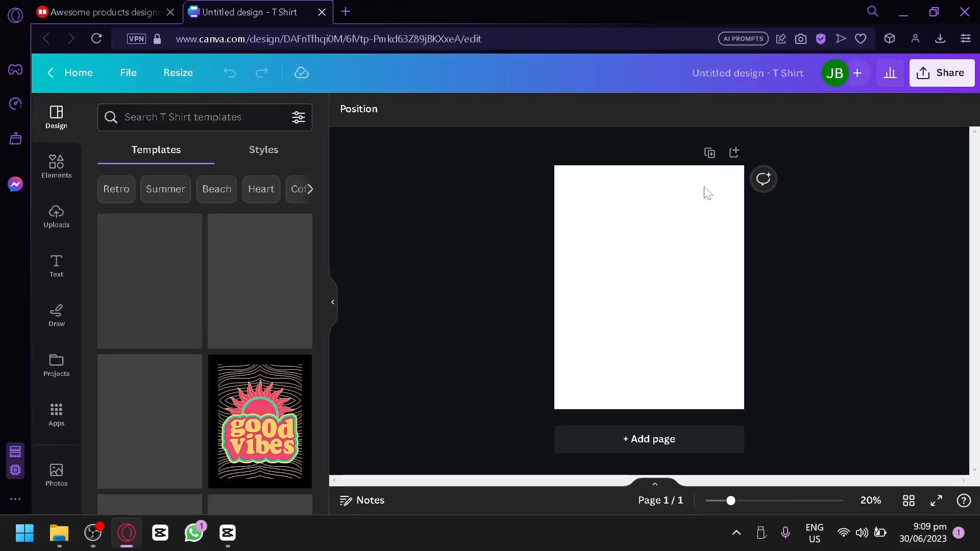
Step: Switch to Redbubble, open the Sell Your Art dashboard and review its product, shop and payment setup tasks
click(44, 8)
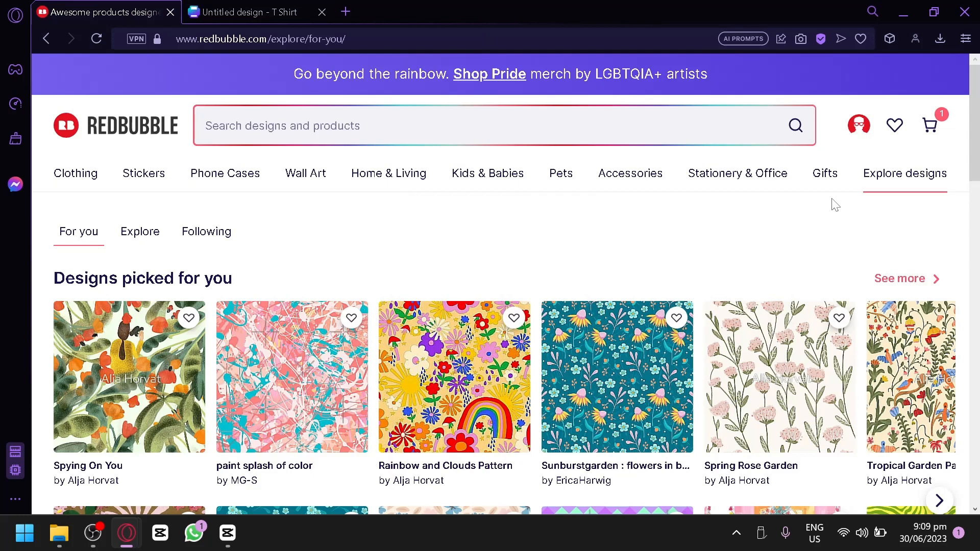
mouse_move(860, 125)
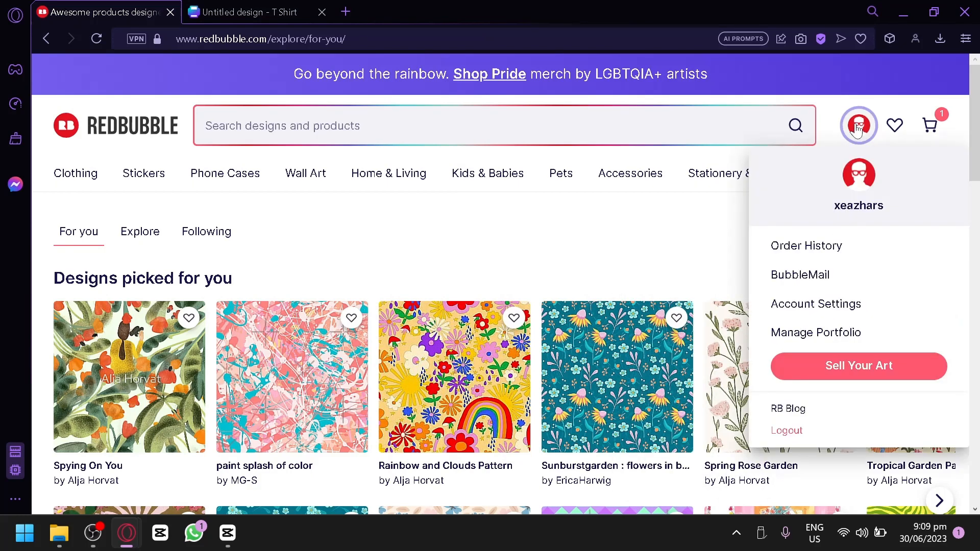
click(867, 366)
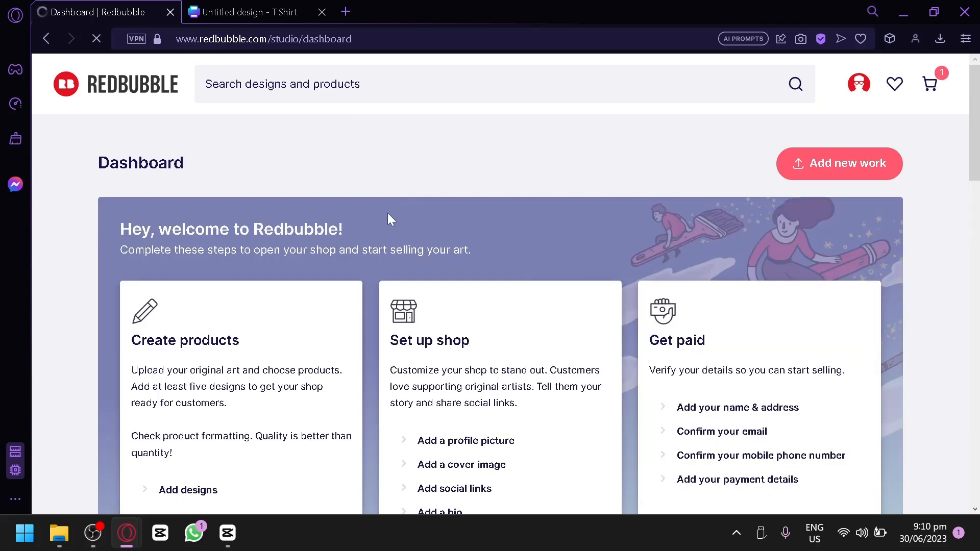
scroll(389, 216, down, 2)
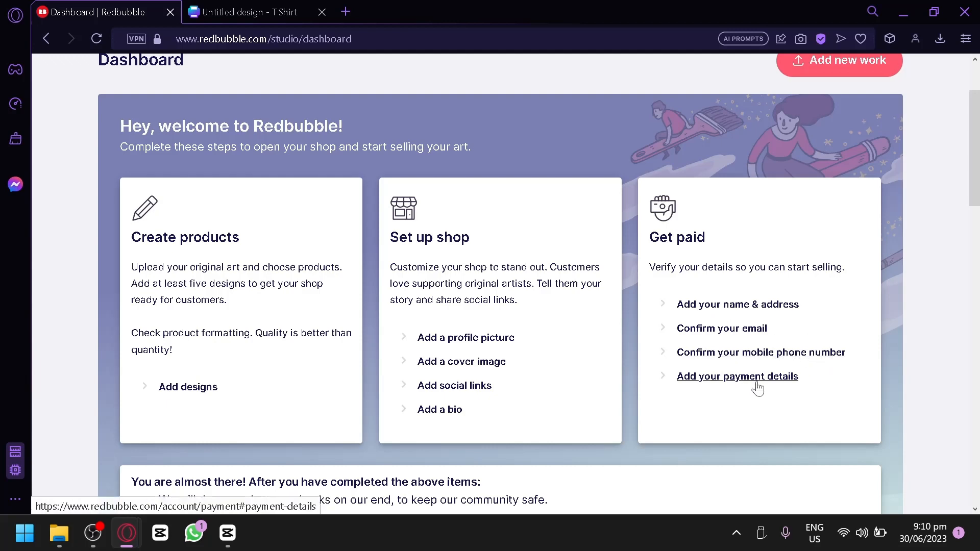
scroll(760, 395, down, 2)
scroll(759, 396, up, 4)
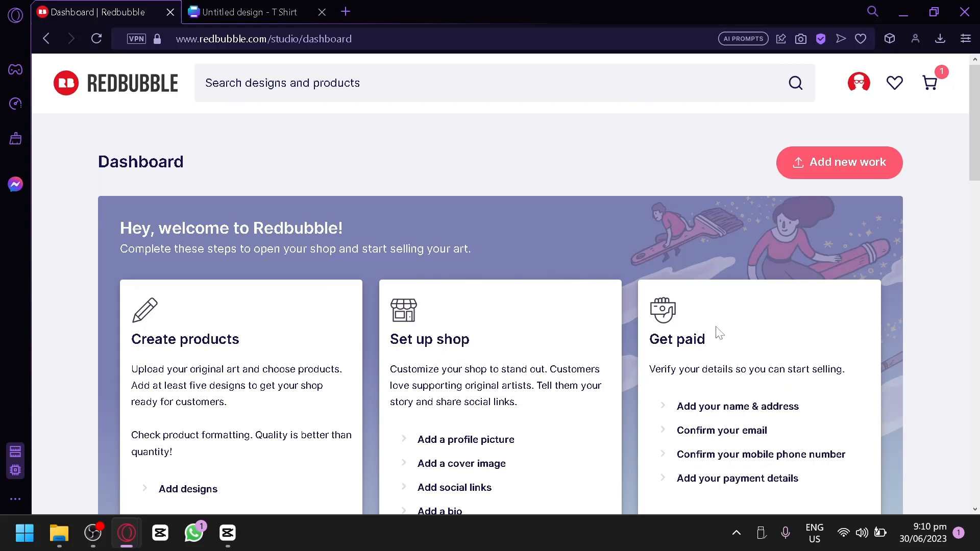
scroll(711, 328, down, 2)
scroll(684, 360, up, 2)
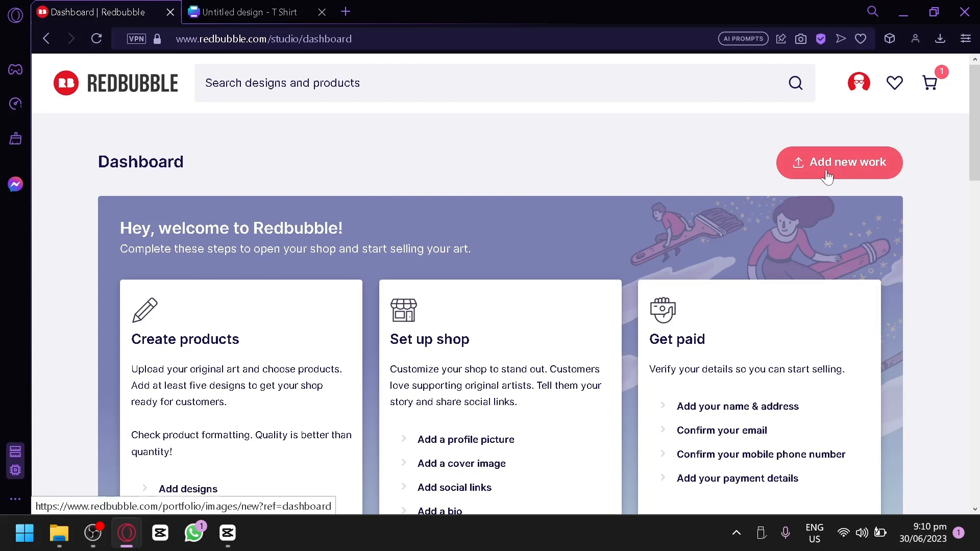
Step: Start adding a new work on Redbubble and check the minimum resolution in the file requirements
click(836, 157)
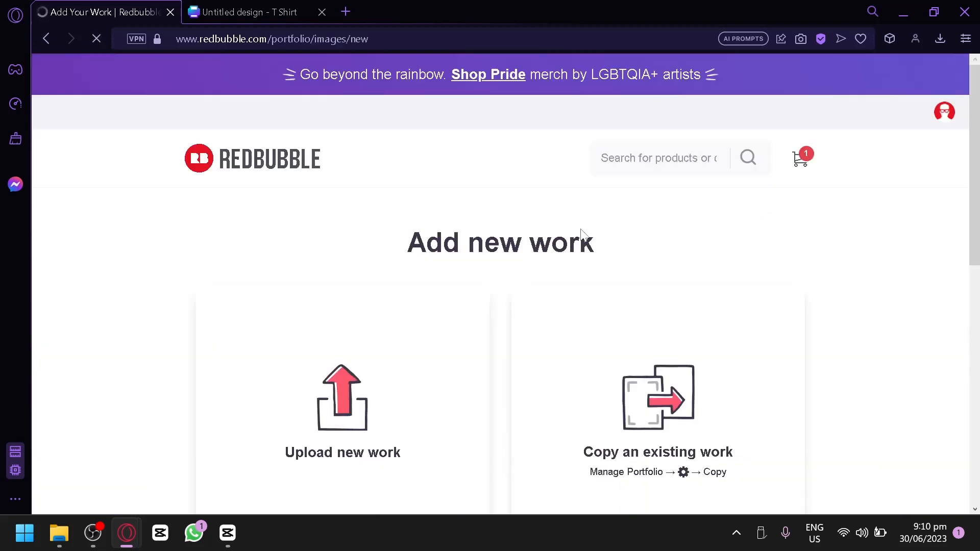
scroll(321, 335, down, 4)
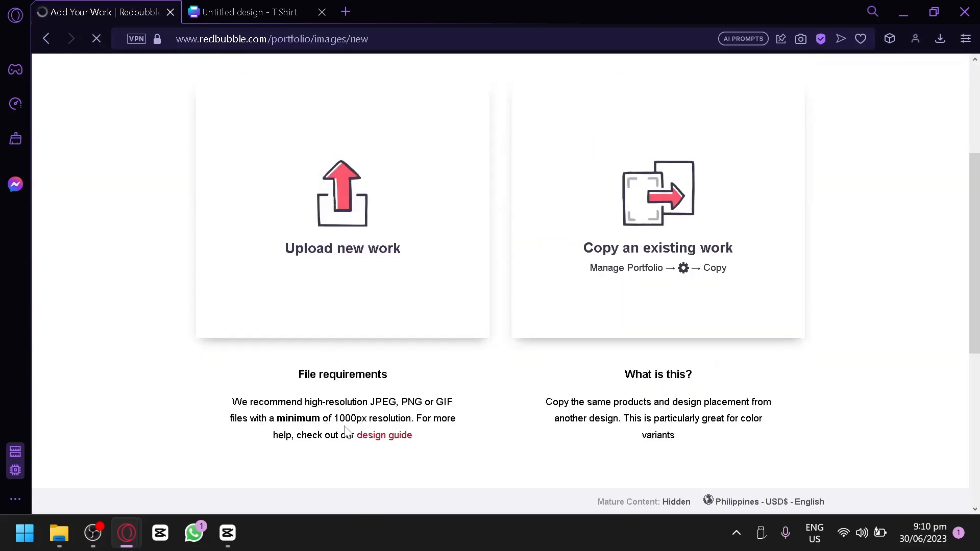
drag(332, 422, 378, 420)
click(379, 421)
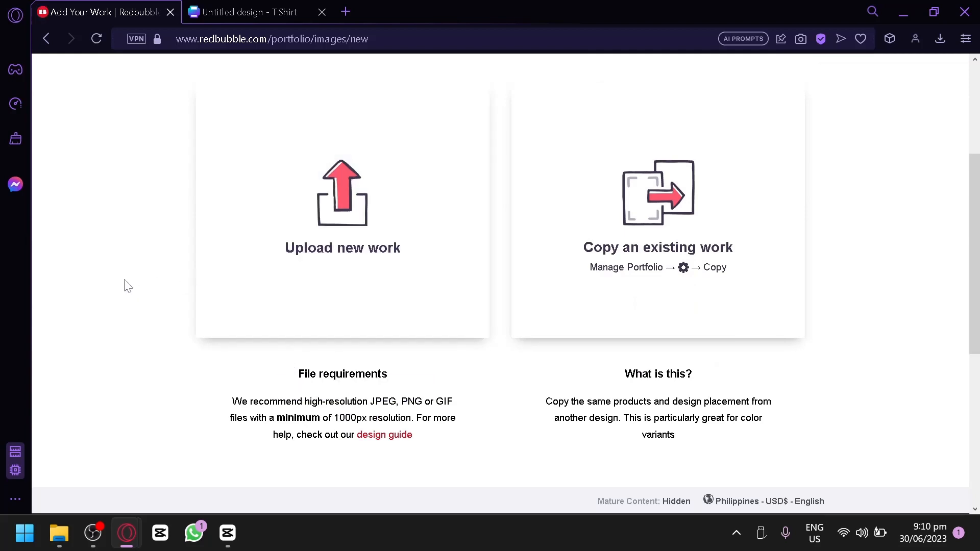
Step: Return to the blank T-shirt design in Canva and open the Elements library
click(230, 7)
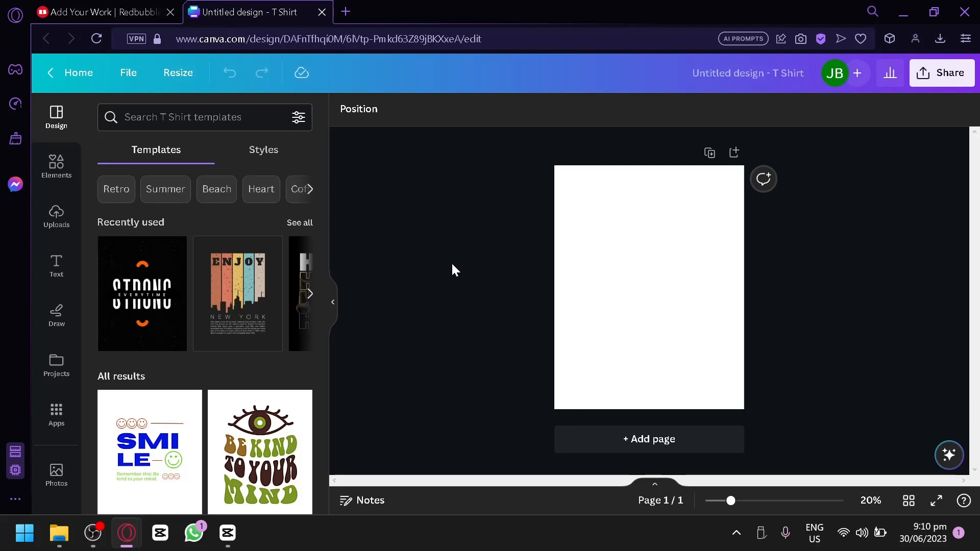
click(57, 166)
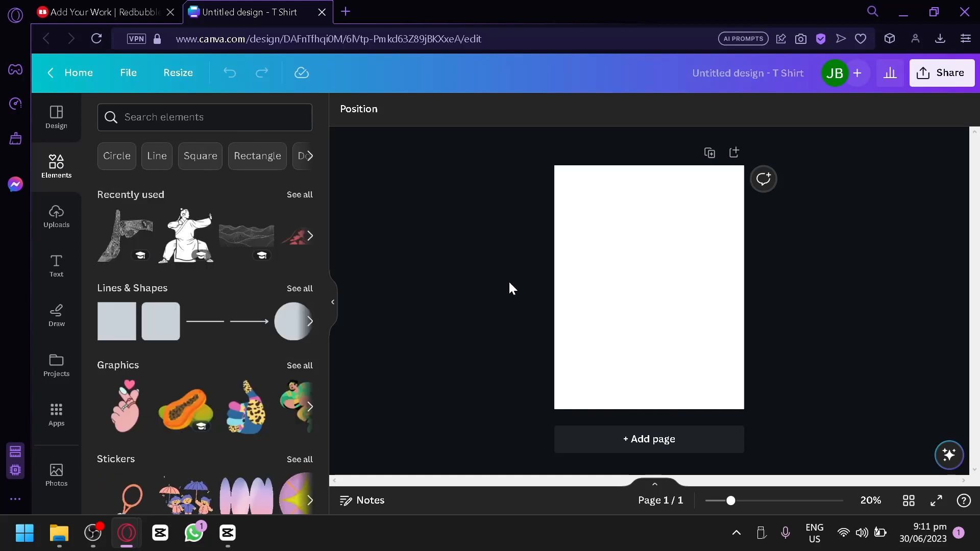
click(107, 11)
scroll(269, 241, up, 4)
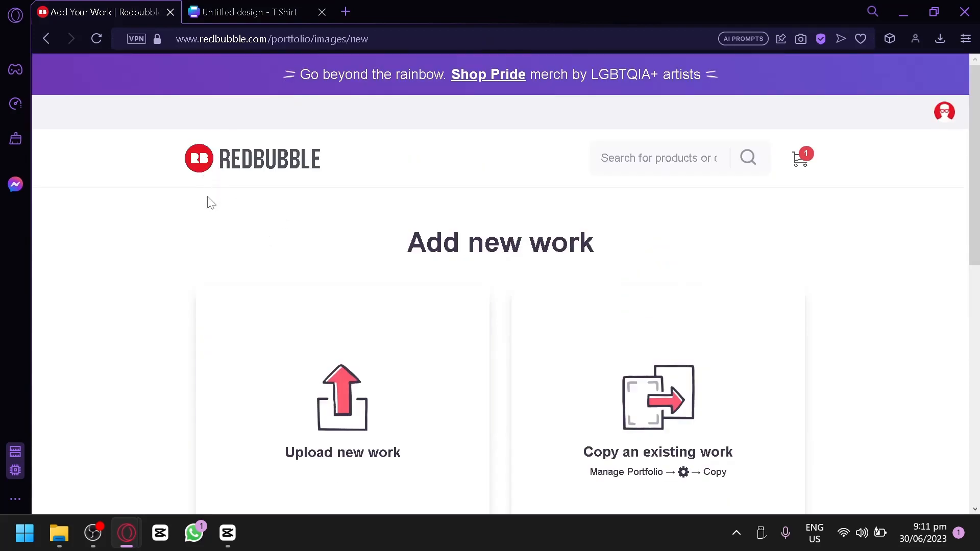
click(235, 11)
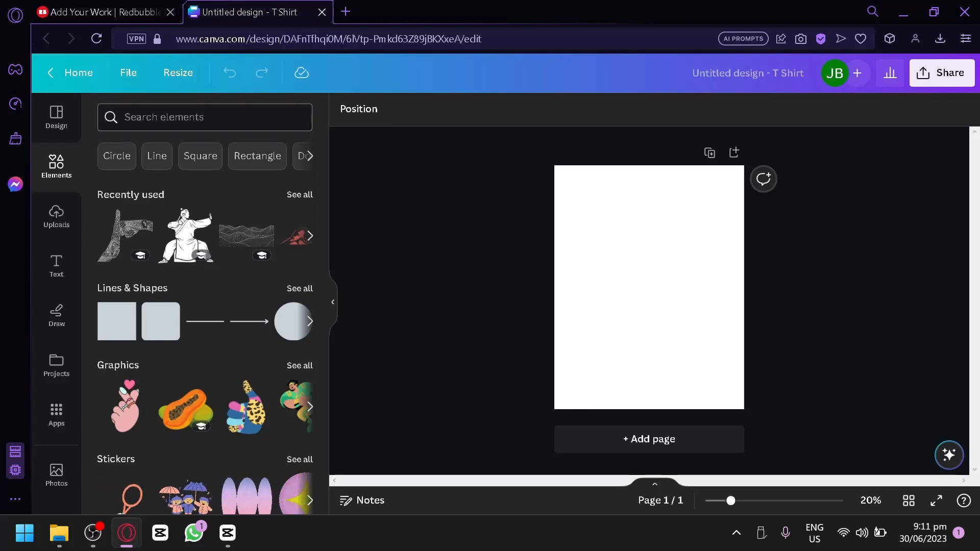
Step: Search the elements for "moon" and browse the full list of matching graphics
click(137, 118)
text(moon)
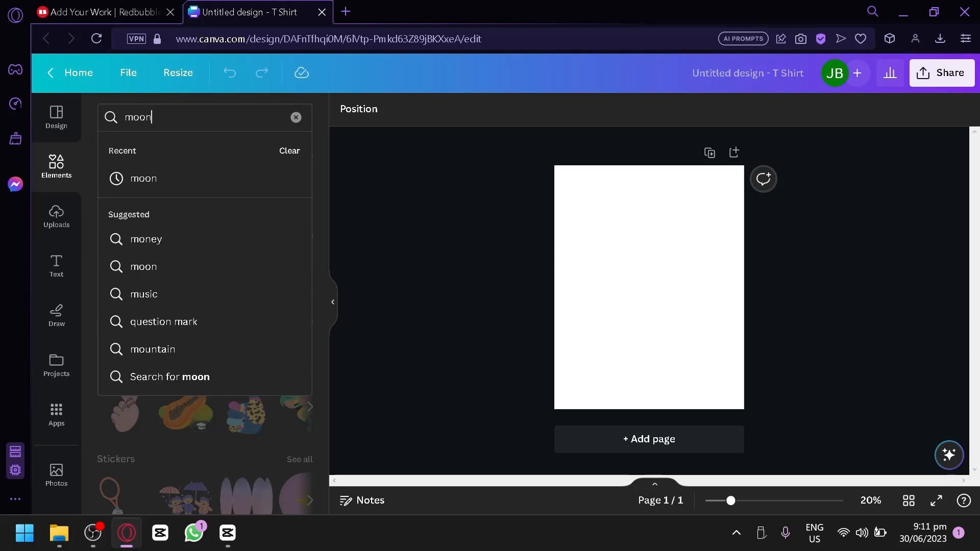
key(Return)
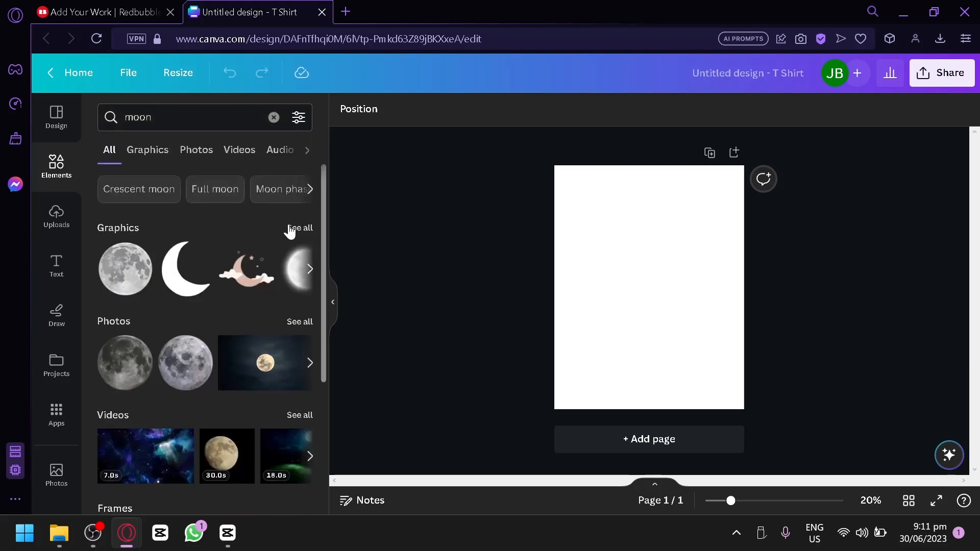
click(294, 228)
scroll(293, 284, down, 6)
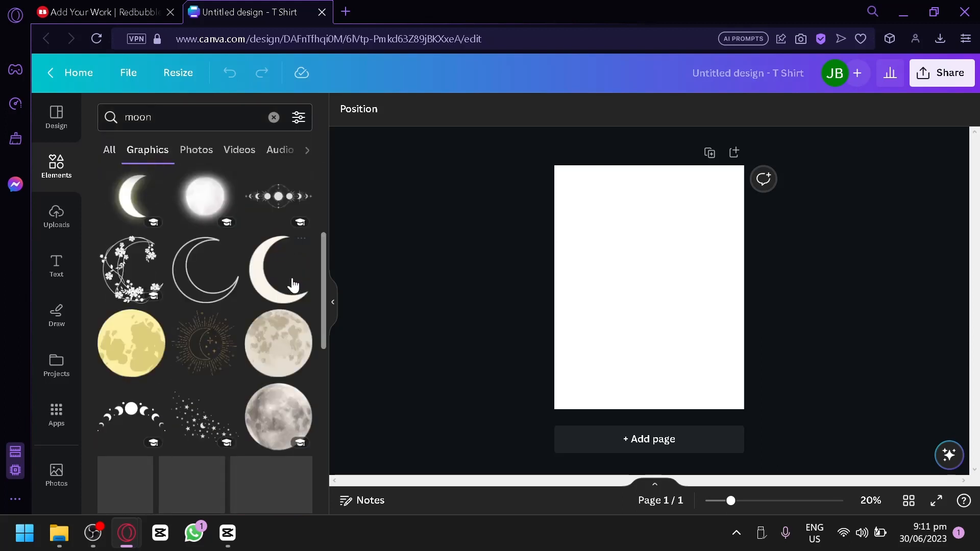
scroll(297, 290, down, 4)
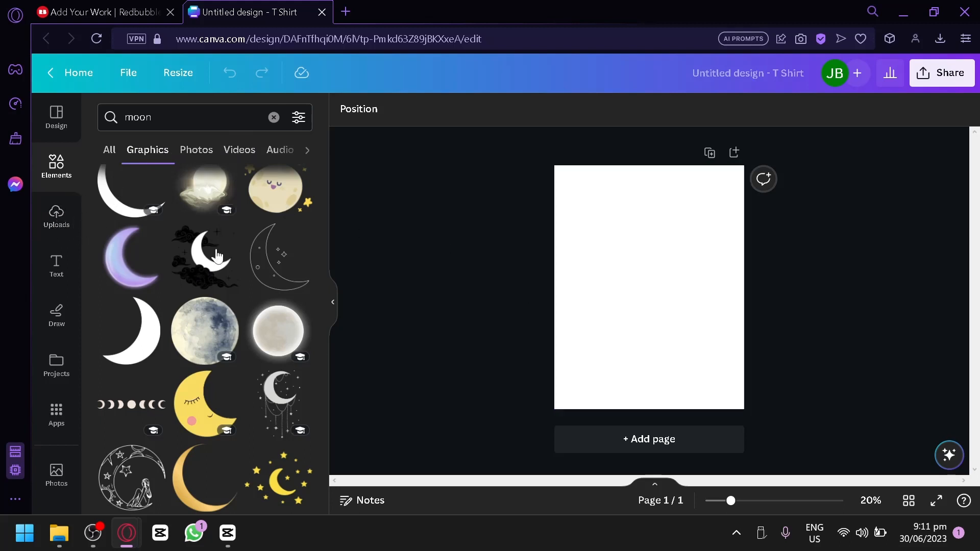
Step: Examine the available text styles and font combinations
click(69, 267)
scroll(193, 287, down, 10)
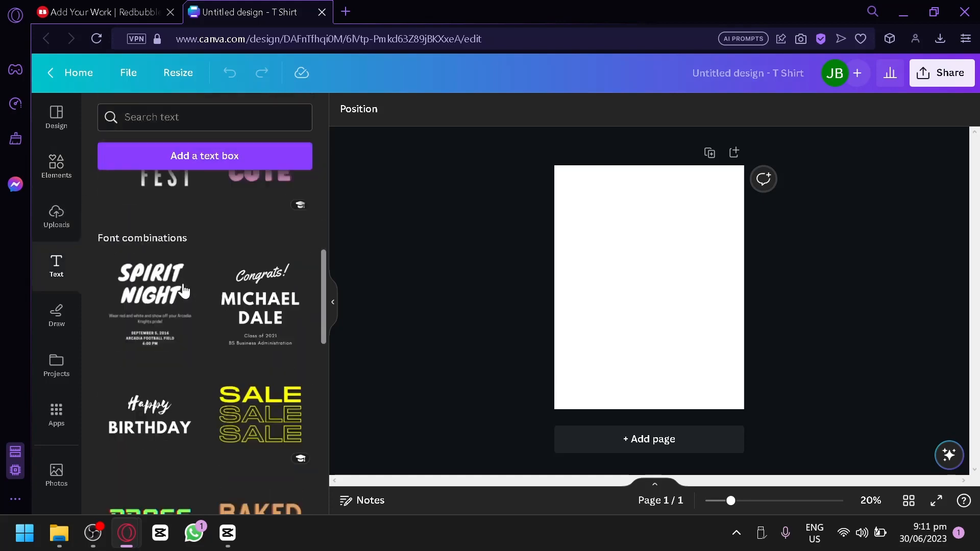
scroll(159, 232, down, 8)
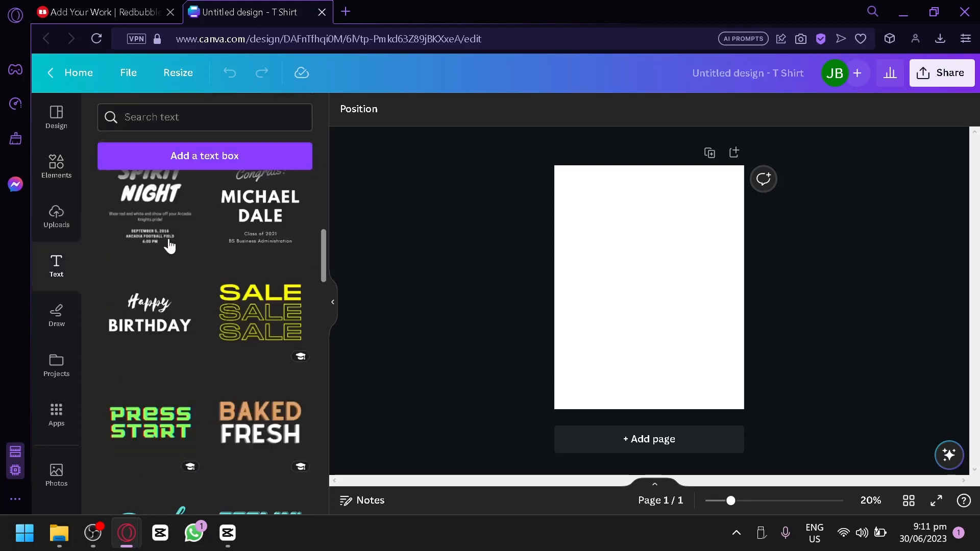
scroll(161, 261, up, 15)
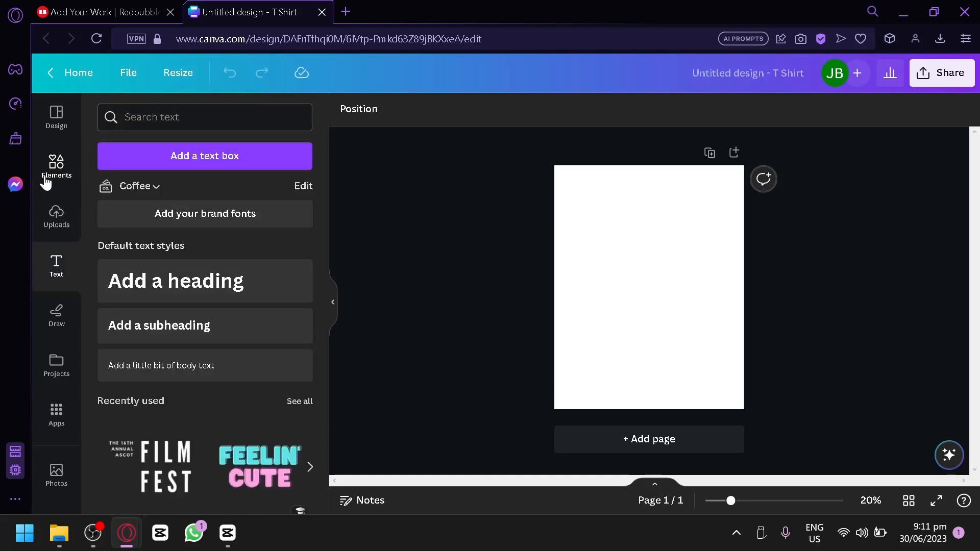
Step: Add the blue-and-cream watercolor full moon graphic to the page, shrink it and centre it
click(46, 183)
scroll(215, 266, down, 2)
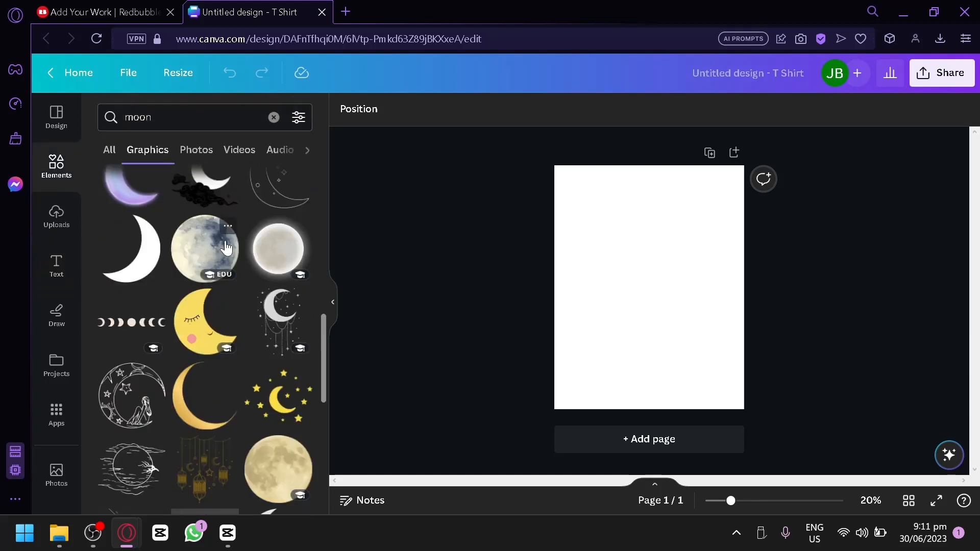
drag(226, 249, 621, 232)
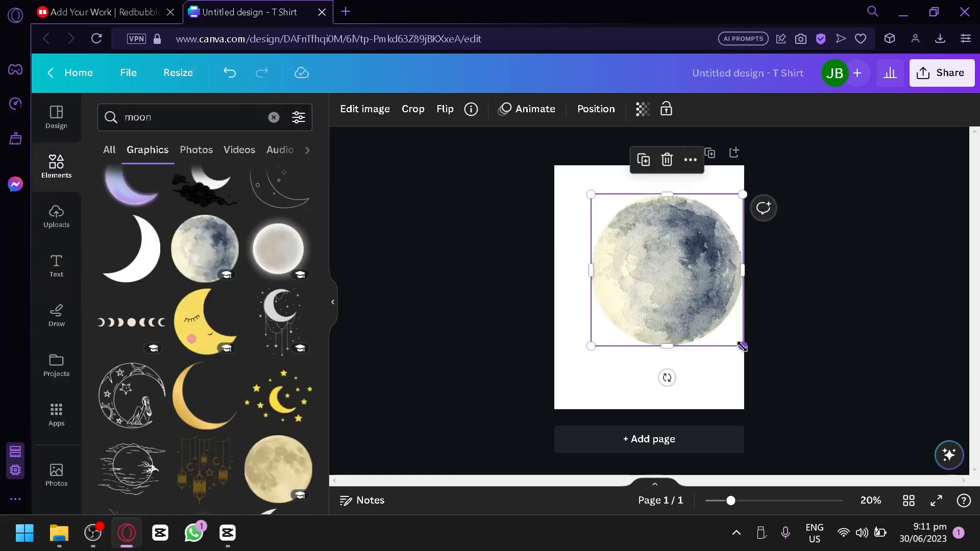
drag(742, 346, 663, 307)
Step: Replace the elements search with "stamp" and show all matching graphics
scroll(250, 244, down, 4)
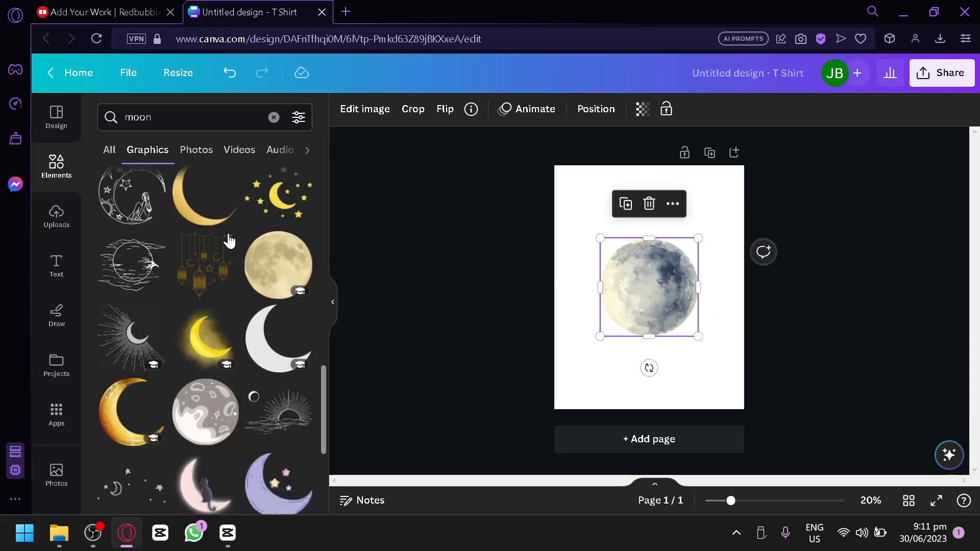
scroll(232, 247, down, 4)
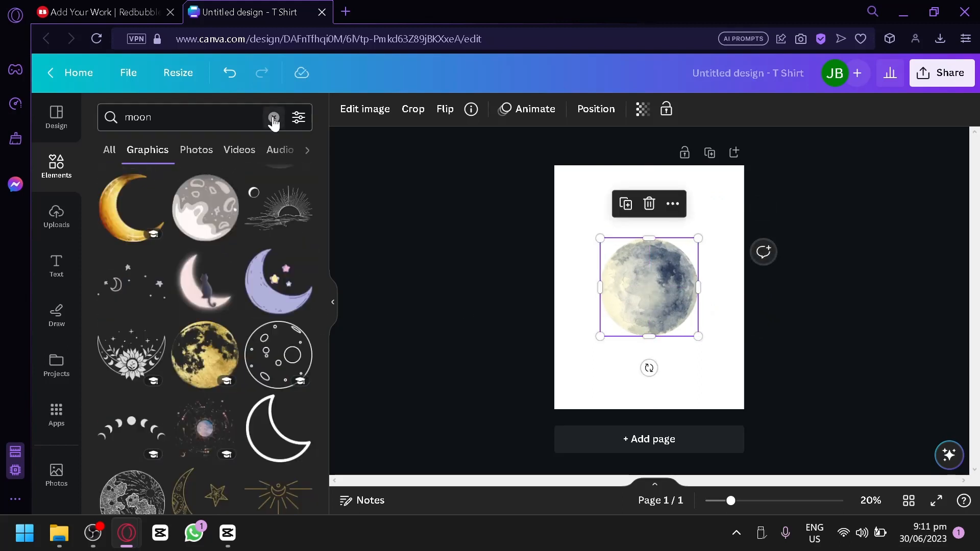
click(274, 117)
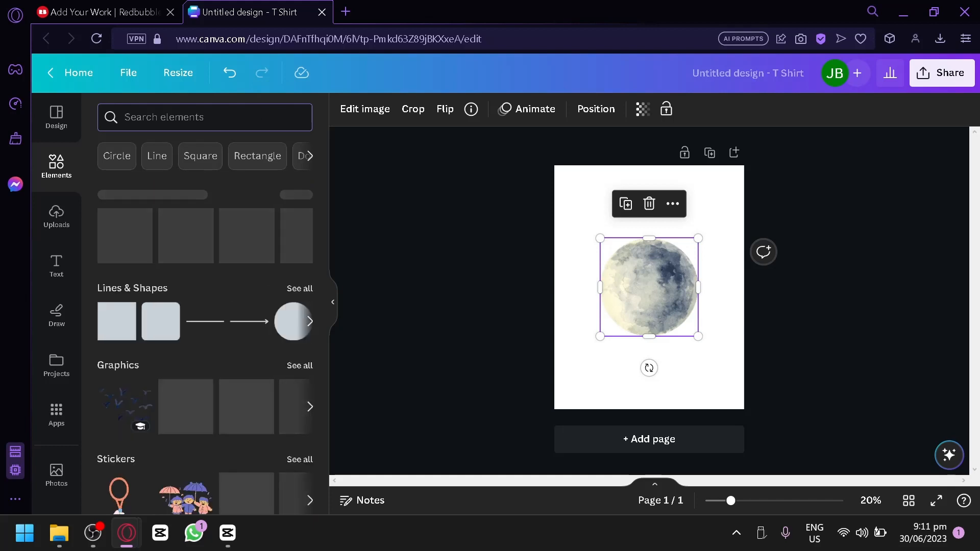
text(stamp)
key(Return)
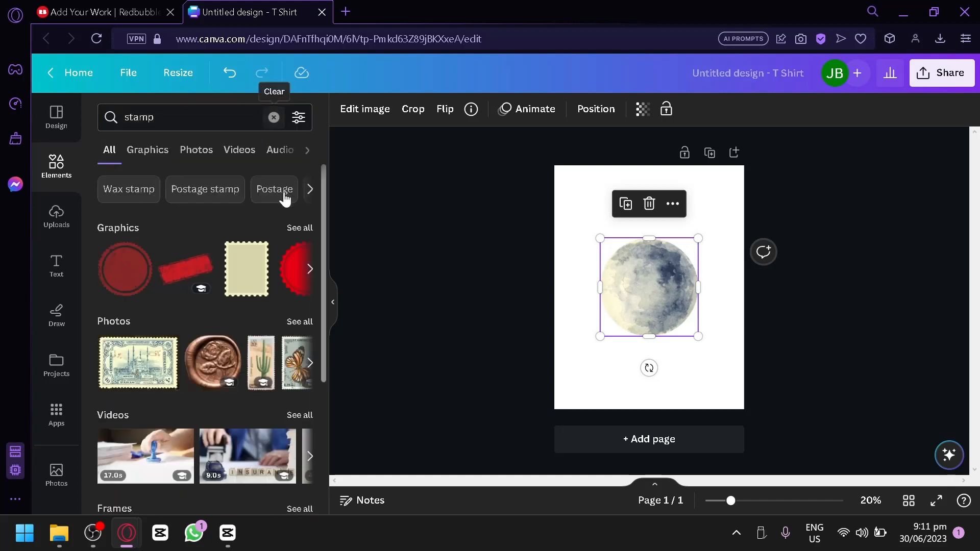
click(292, 228)
scroll(240, 270, down, 5)
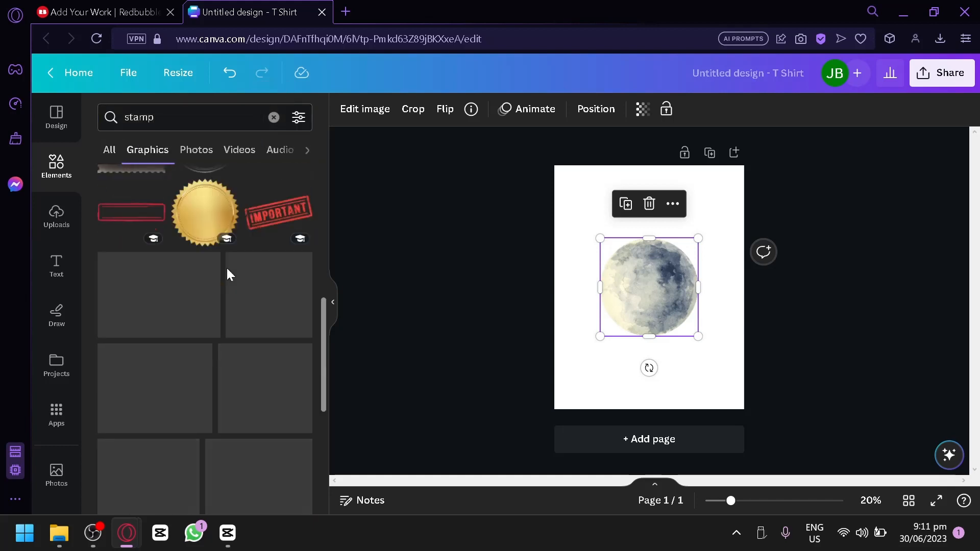
Step: Add the distressed double-ring stamp graphic and centre it around the moon, slightly larger than the moon
scroll(224, 281, up, 2)
scroll(207, 280, down, 5)
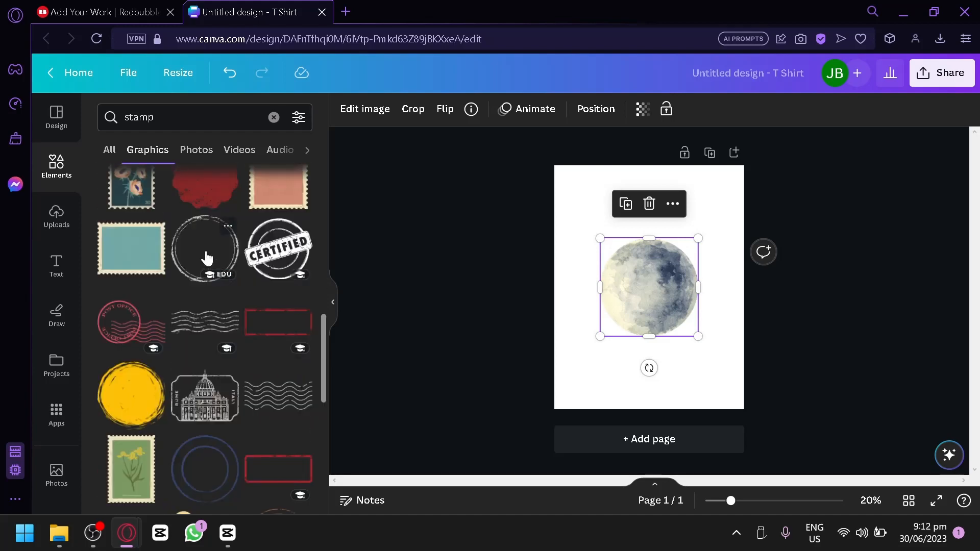
drag(209, 261, 712, 347)
drag(691, 331, 695, 331)
Step: Add the wooden hand stamp graphic near the page's upper edge, above the ringed moon
scroll(218, 226, down, 5)
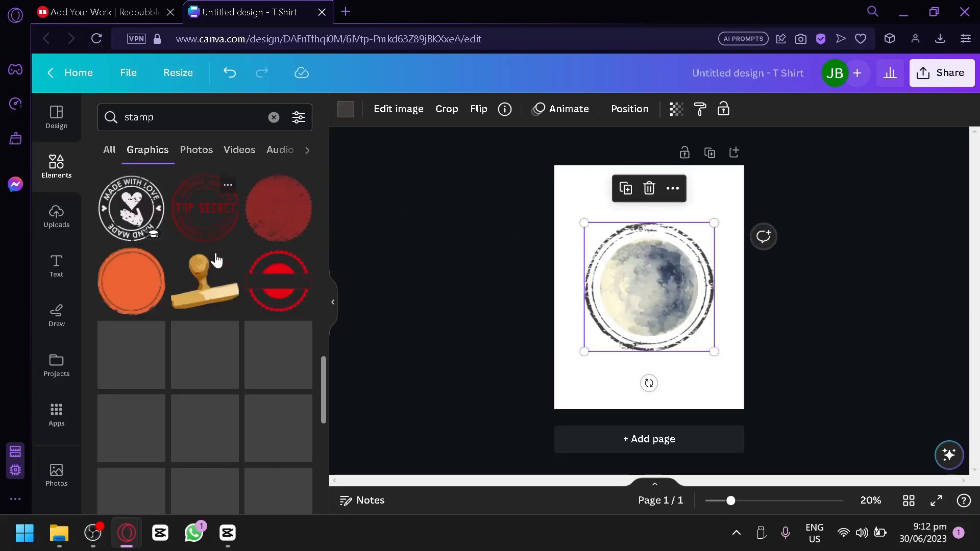
scroll(217, 261, down, 2)
scroll(205, 263, up, 2)
drag(198, 272, 648, 193)
click(608, 387)
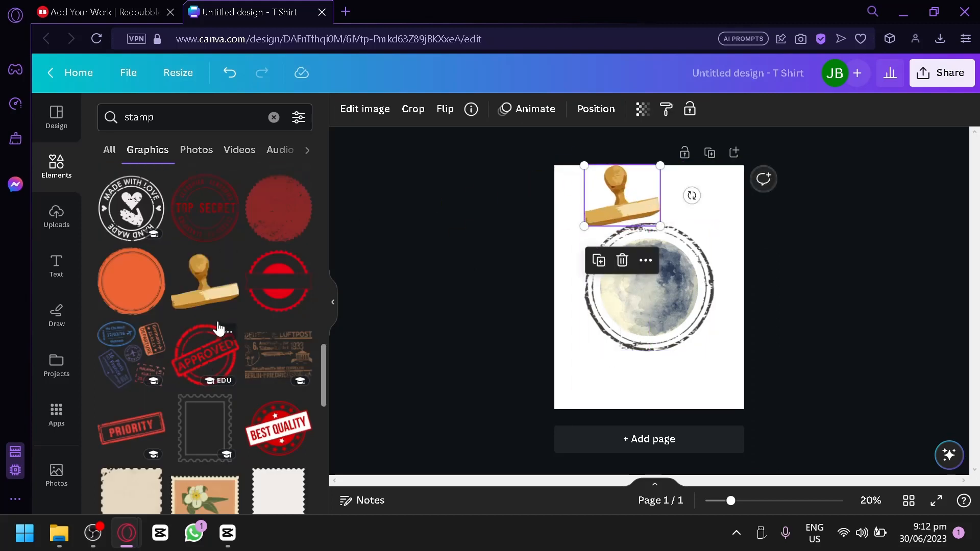
Step: Add the hollow-outlined "BE BRAVE" text style to the page and move it over the lower part of the moon ring
click(273, 117)
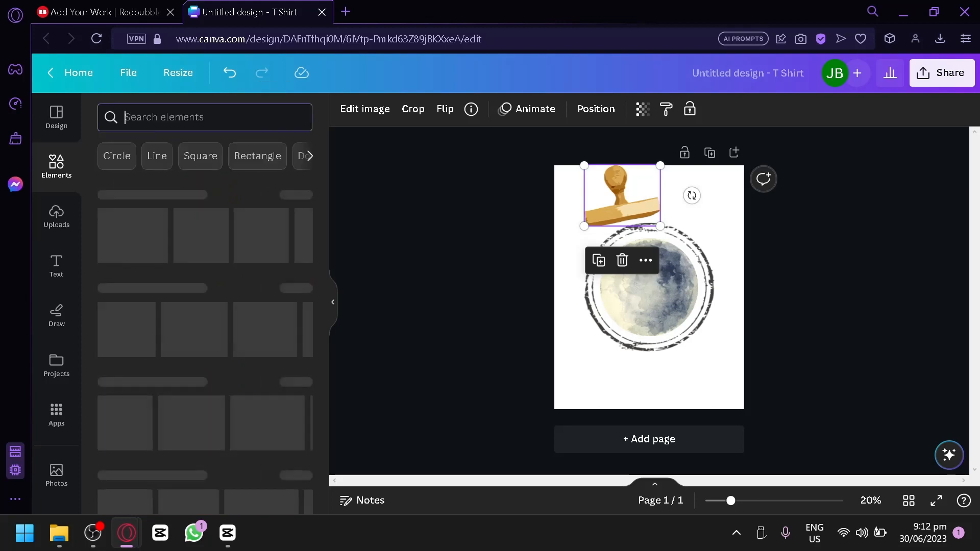
click(59, 263)
scroll(204, 264, down, 5)
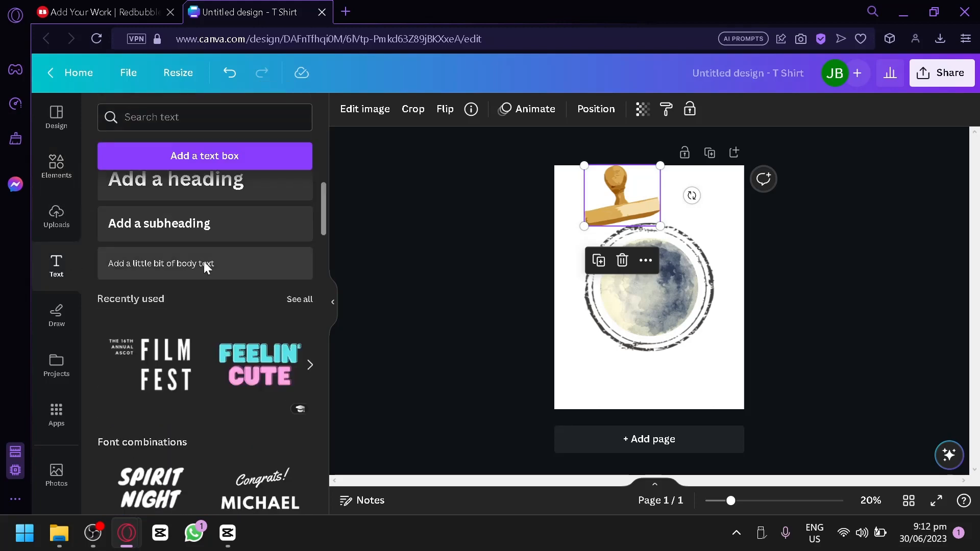
scroll(212, 284, down, 8)
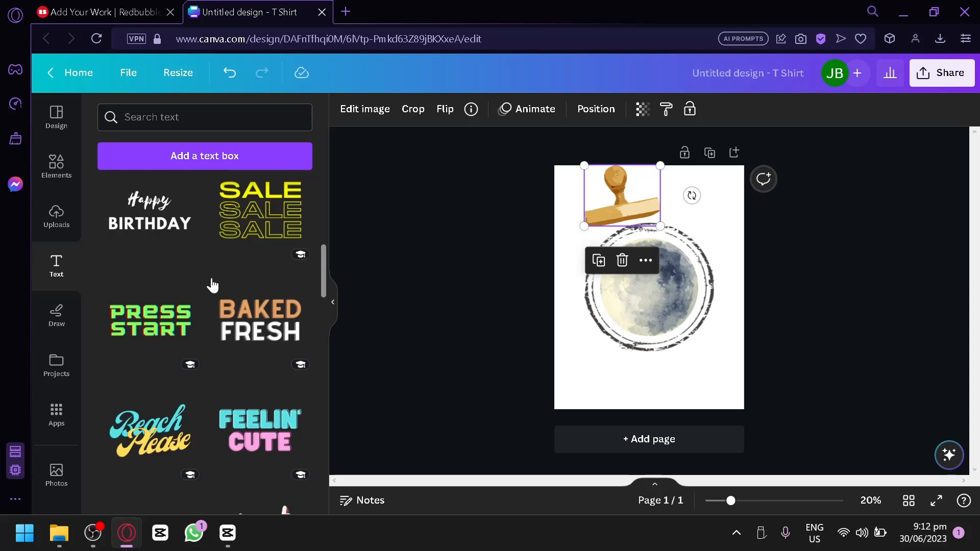
scroll(210, 280, down, 5)
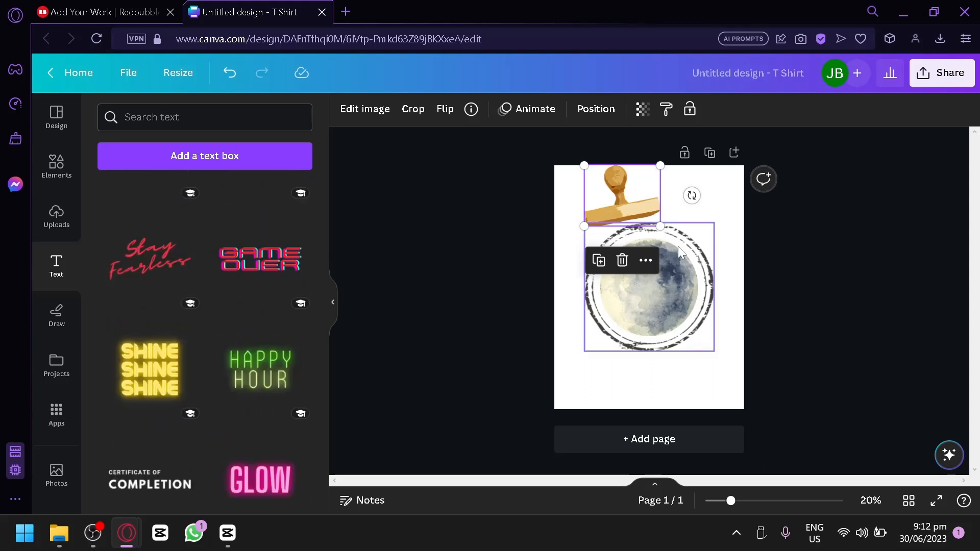
scroll(195, 321, down, 3)
scroll(199, 321, down, 2)
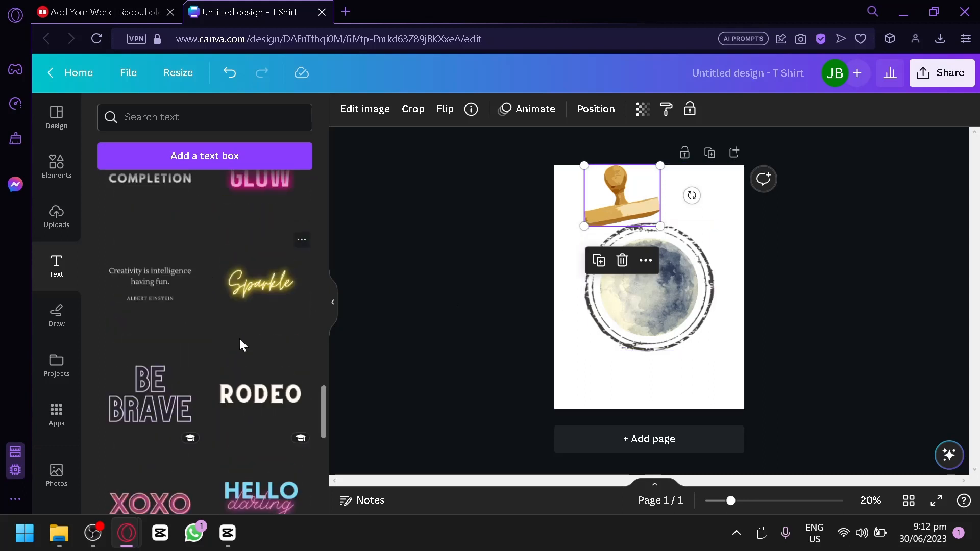
scroll(240, 346, down, 10)
scroll(240, 347, down, 2)
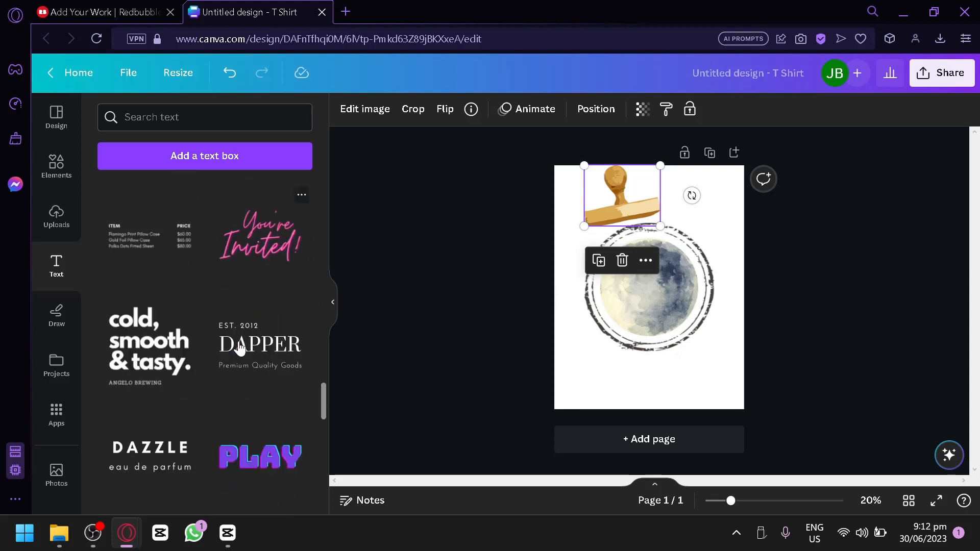
scroll(237, 344, up, 8)
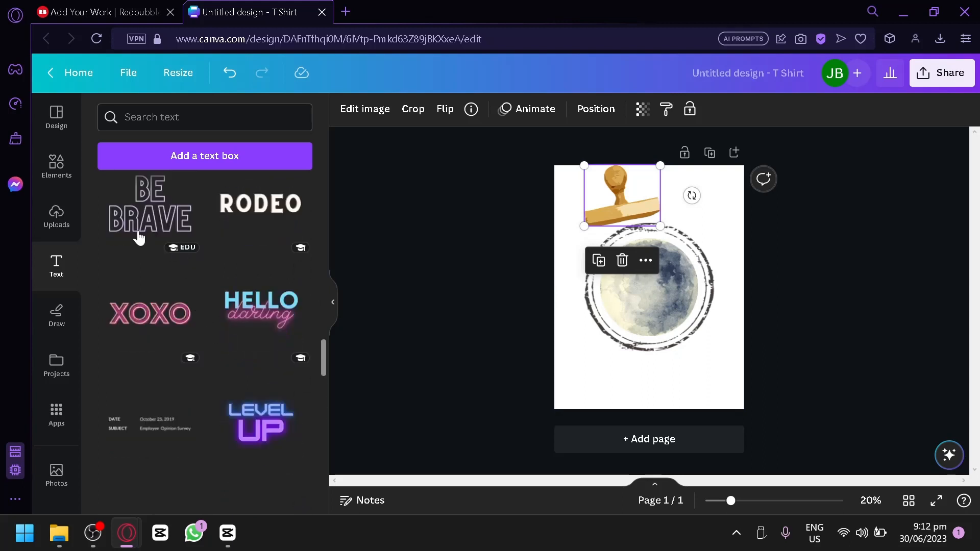
click(139, 238)
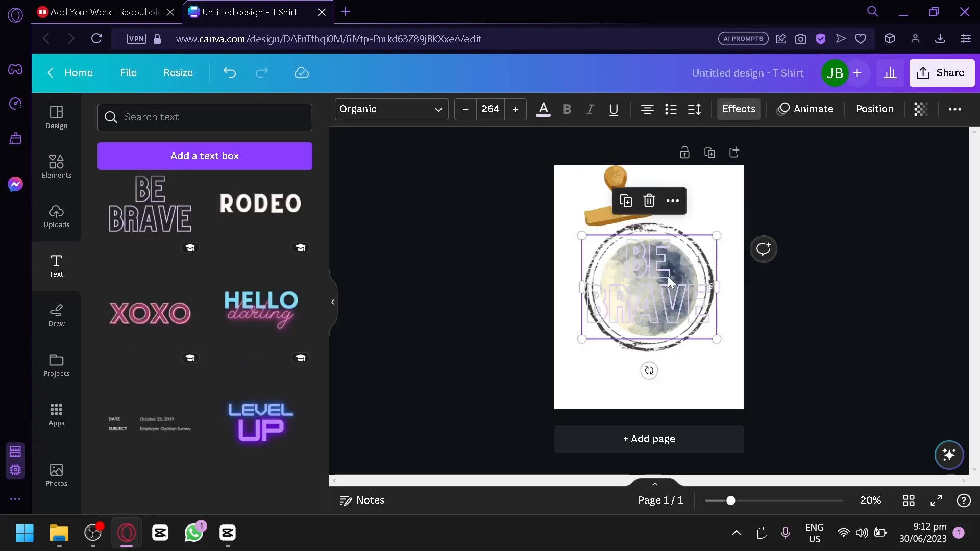
drag(668, 276, 662, 338)
Step: Replace the "BE BRAVE" text with the single word "MOON"
double_click(662, 338)
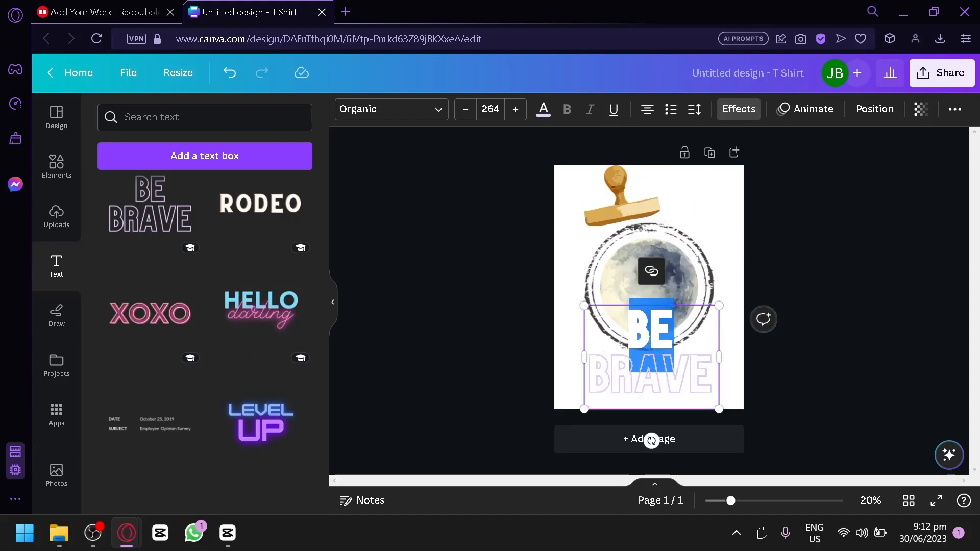
key(BackSpace)
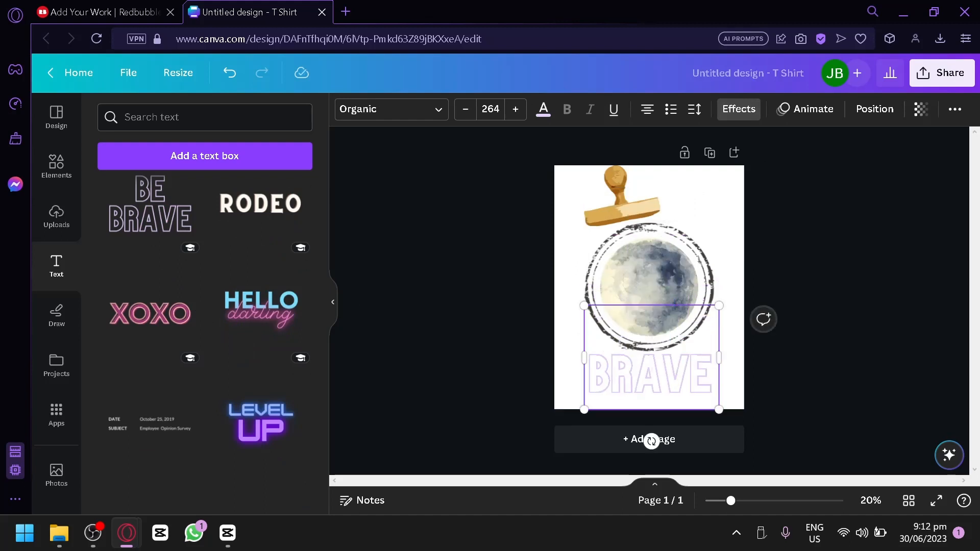
key(Delete)
key(ctrl+a)
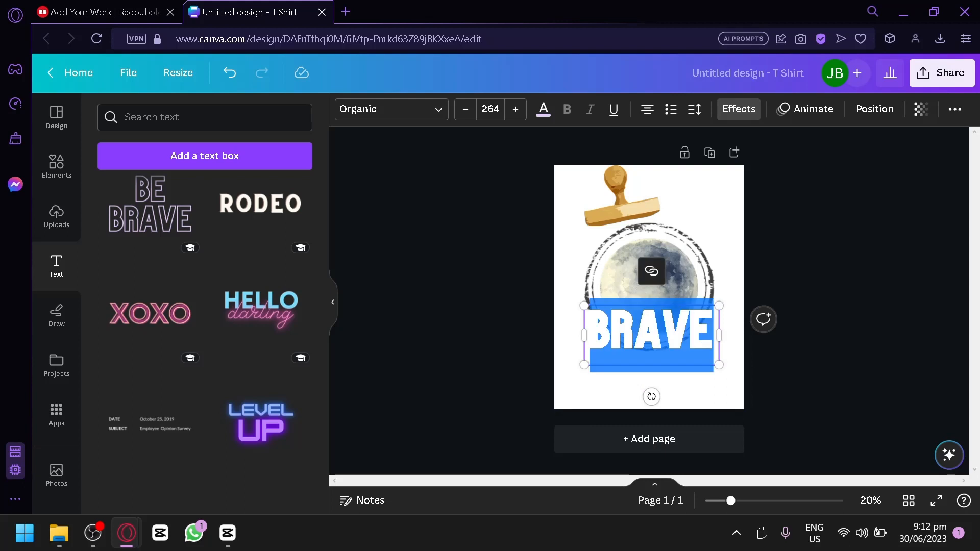
text(MOON)
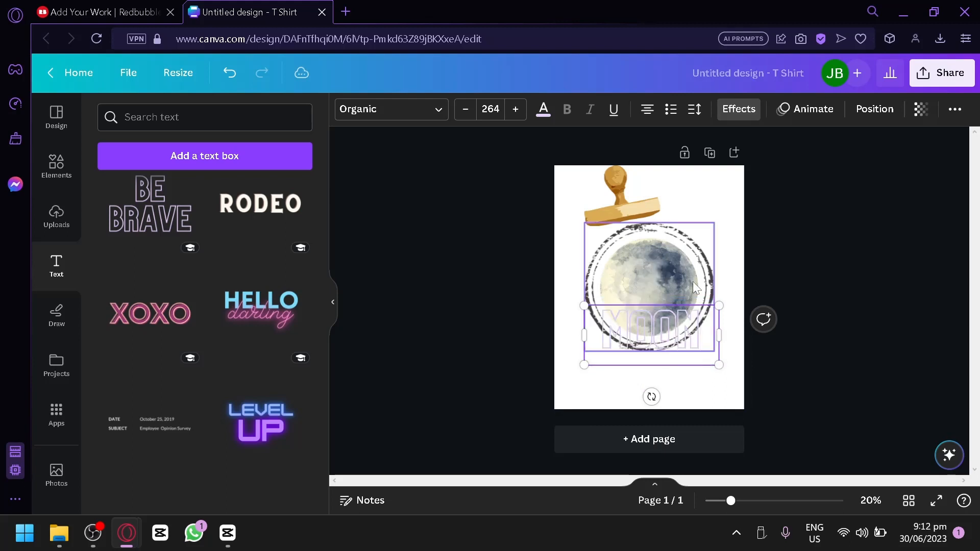
Step: Colour the MOON text black and shift it slightly up over the moon
click(544, 109)
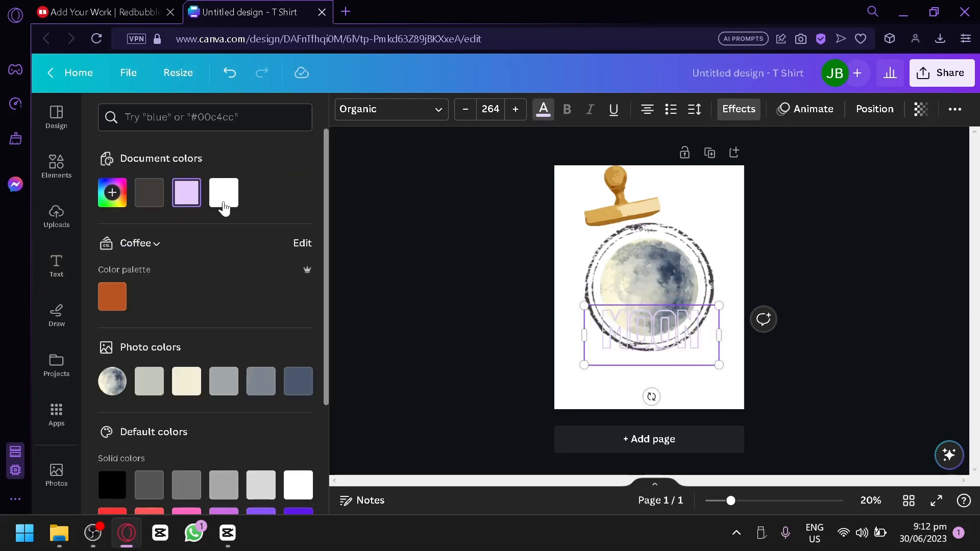
scroll(266, 429, down, 2)
click(115, 384)
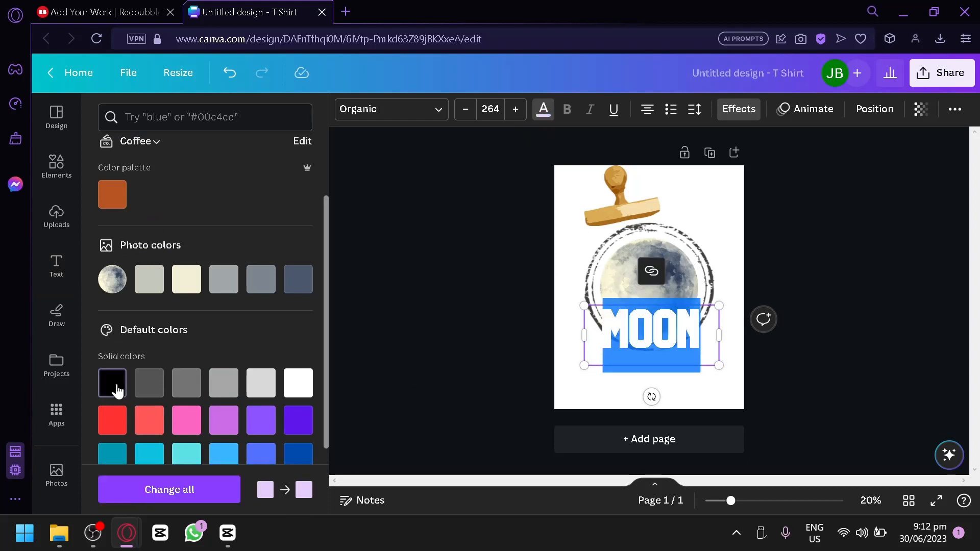
click(562, 386)
drag(678, 335, 685, 318)
Step: Apply the Curve shape to the MOON text and set its curve to -100
click(746, 113)
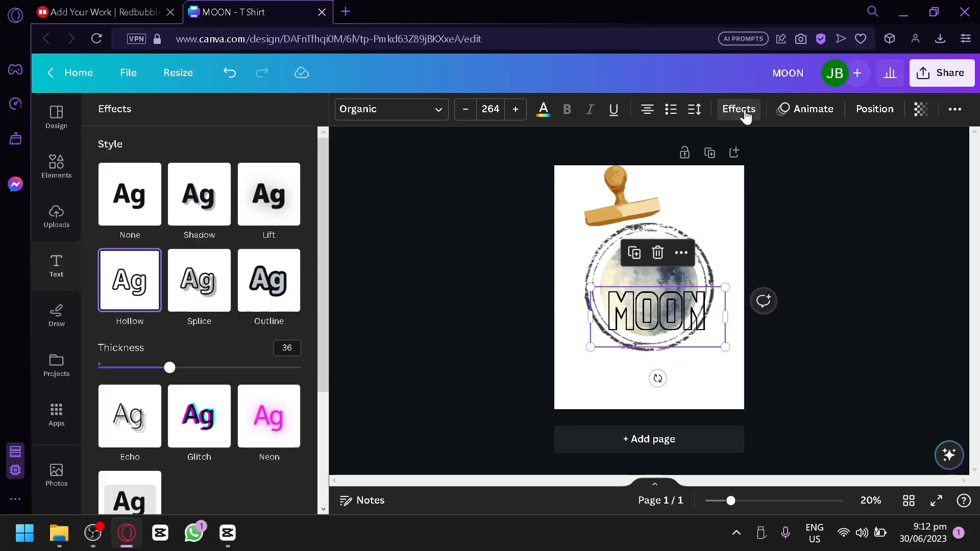
scroll(214, 290, down, 3)
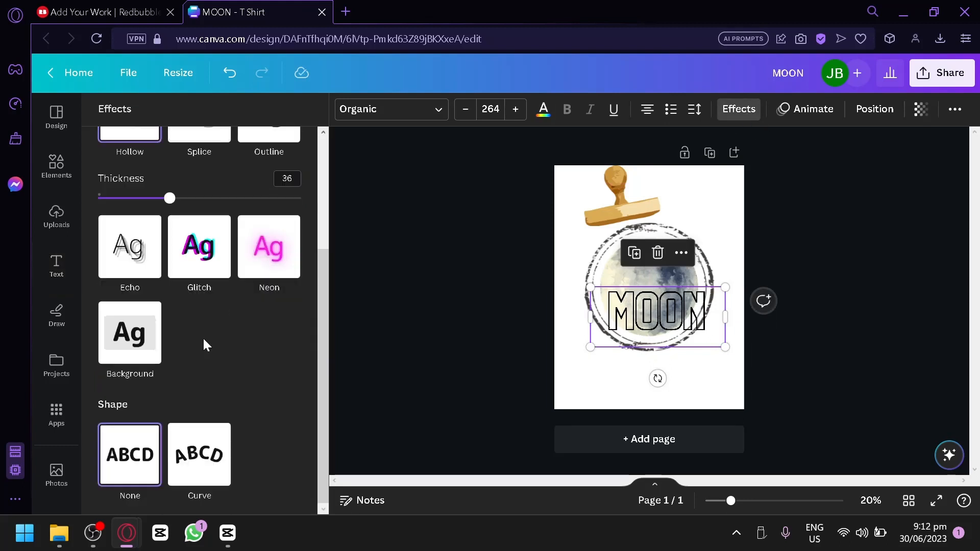
click(196, 449)
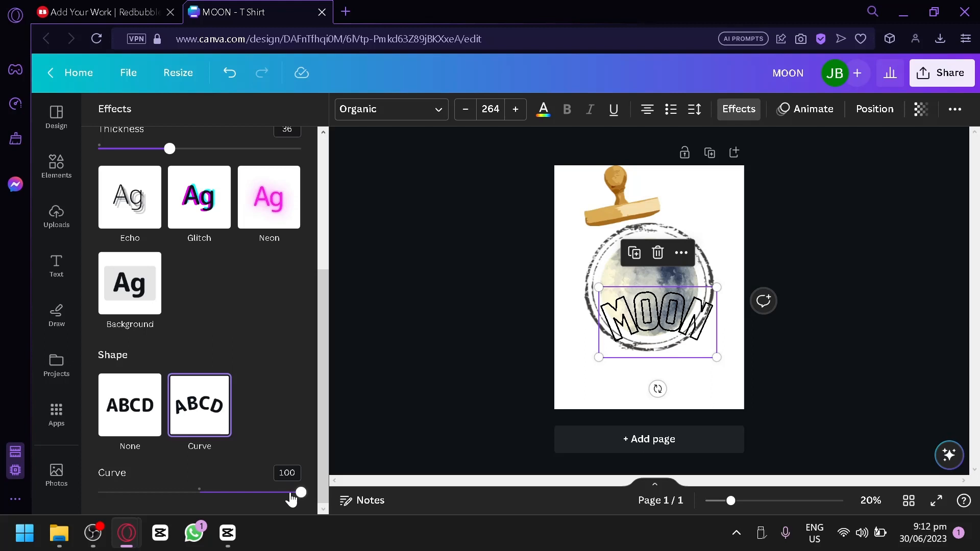
drag(291, 500, 98, 493)
Step: Shrink the MOON text to size 128 and place it at the moon's lower edge inside the ring
click(466, 115)
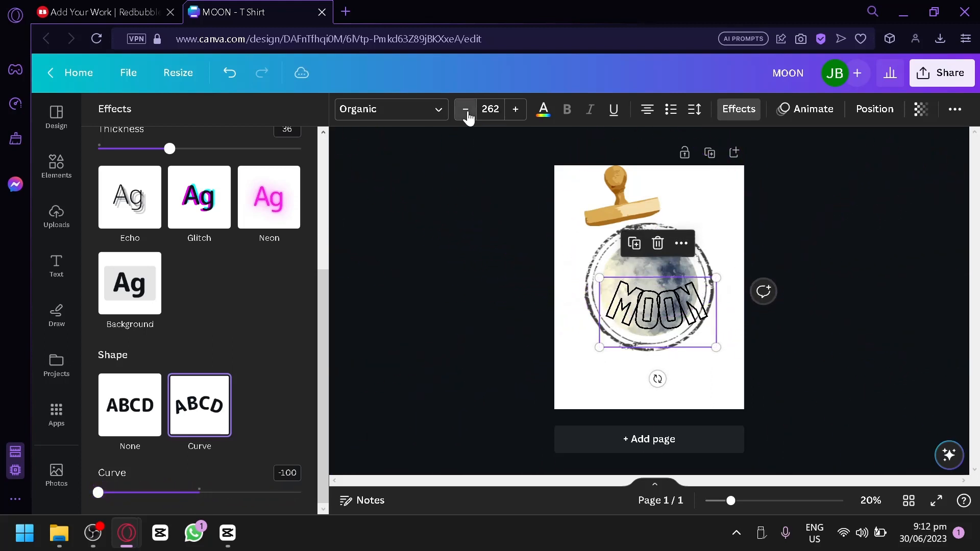
click(467, 114)
click(467, 114)
click(467, 114)
click(467, 115)
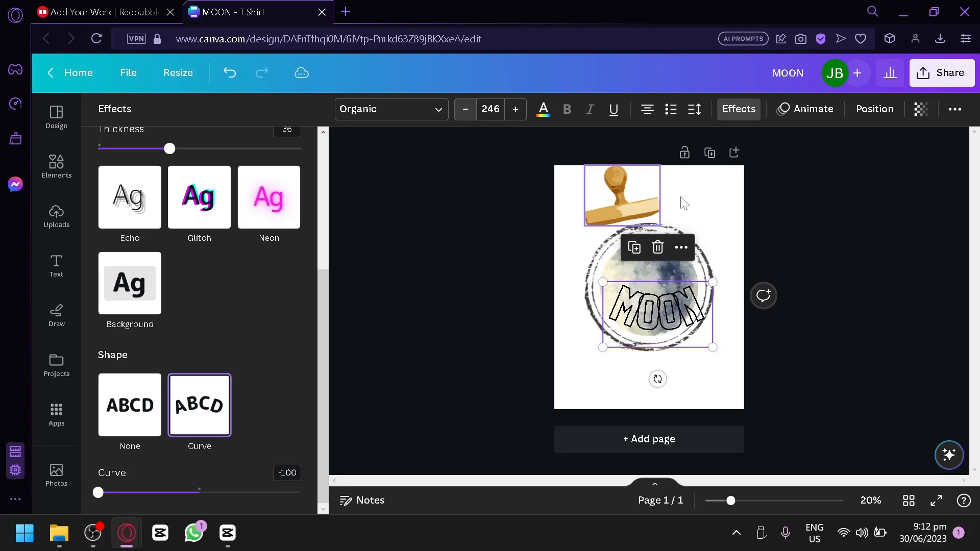
drag(713, 350, 643, 337)
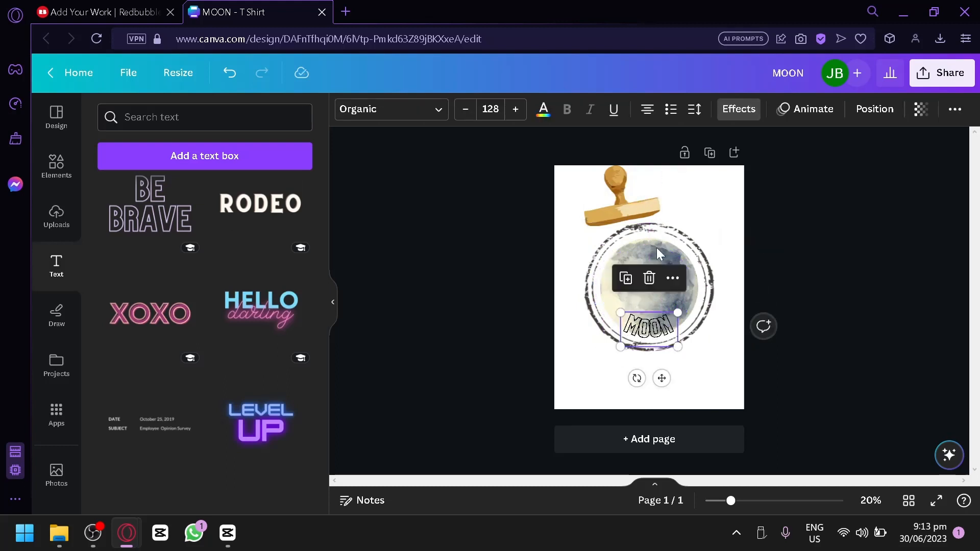
Step: Set the MOON text's line spacing to 1.7 and its letter spacing to 386
click(695, 110)
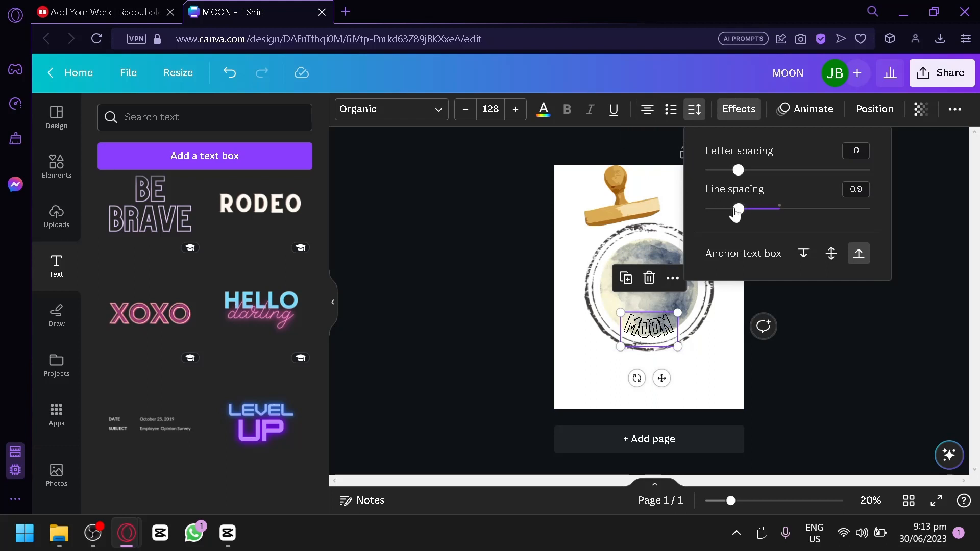
drag(736, 214, 806, 217)
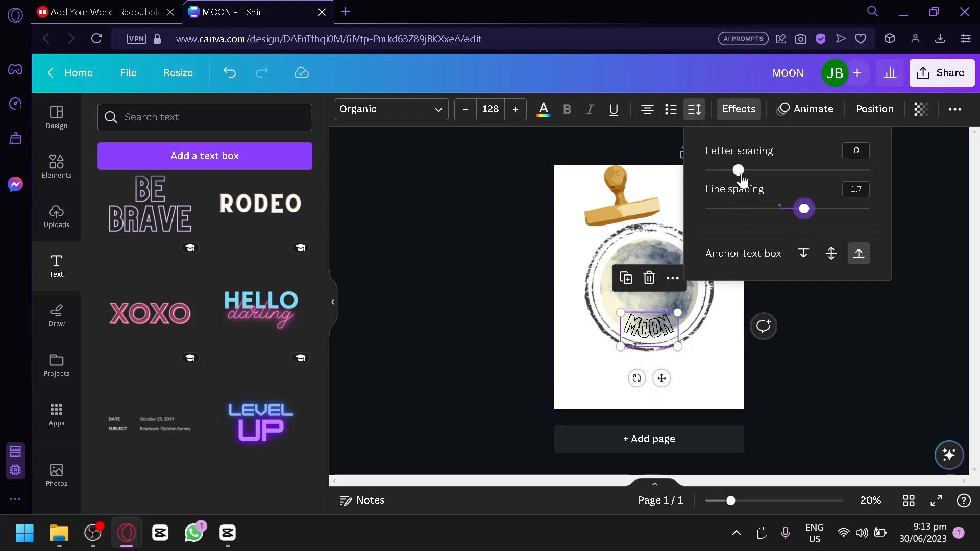
drag(739, 170, 802, 170)
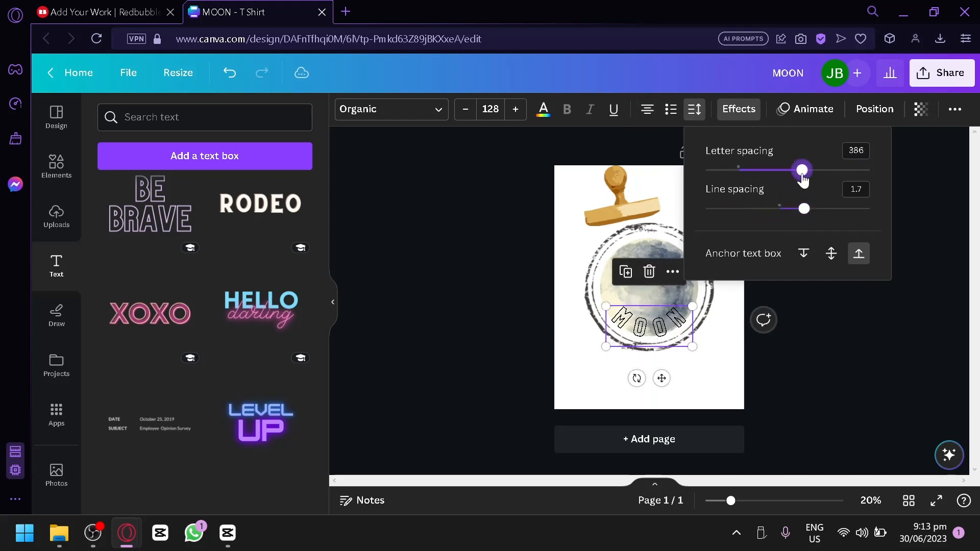
click(718, 372)
click(668, 341)
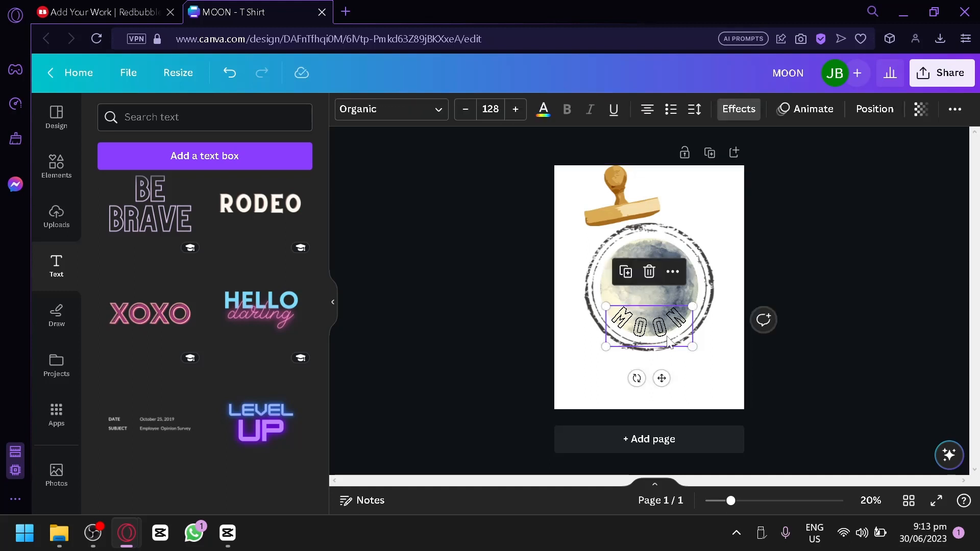
click(711, 368)
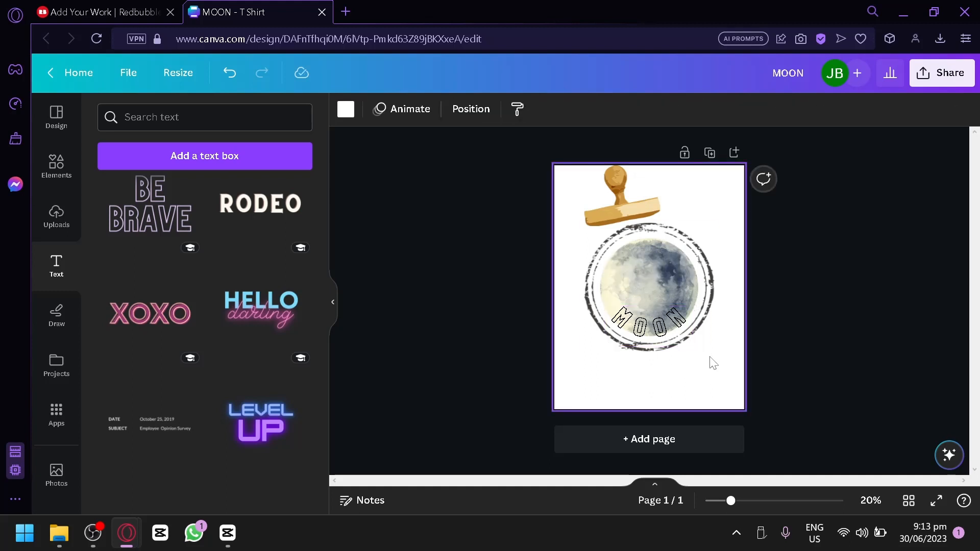
Step: Move the MOON text from inside the ring to just beneath the ring's lower edge
scroll(714, 363, up, 5)
click(656, 309)
drag(655, 310, 647, 391)
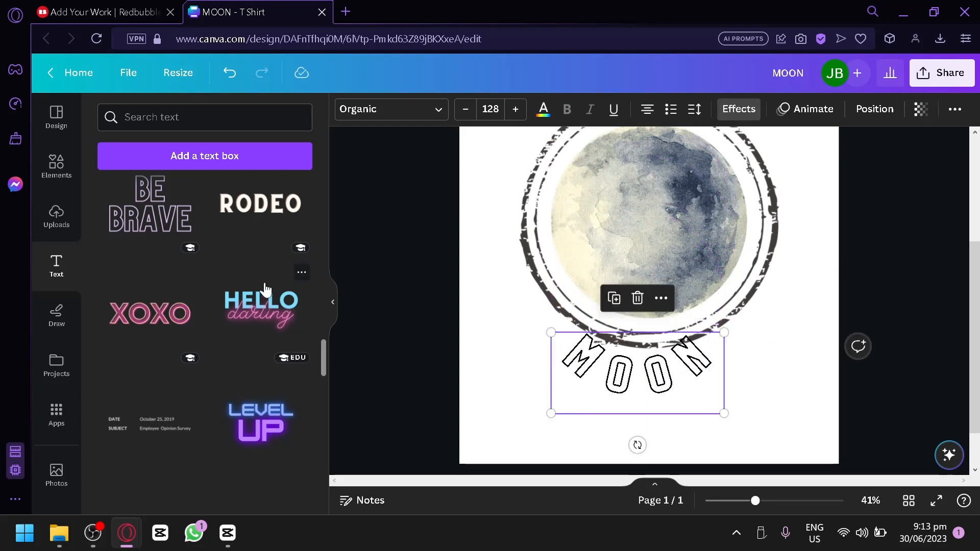
Step: Flatten the MOON text's curve to -65 and nudge the text closer under the ring
click(727, 109)
scroll(229, 357, down, 4)
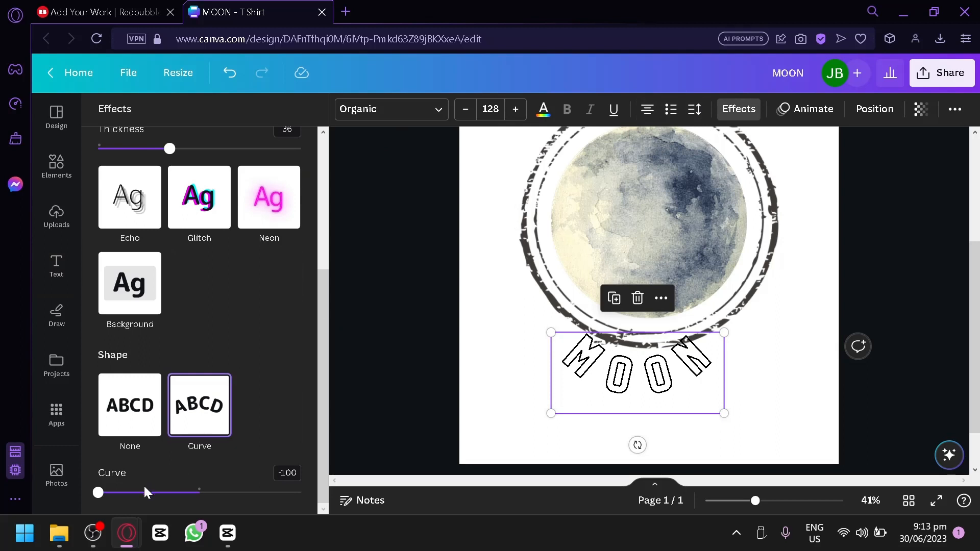
drag(144, 491, 133, 492)
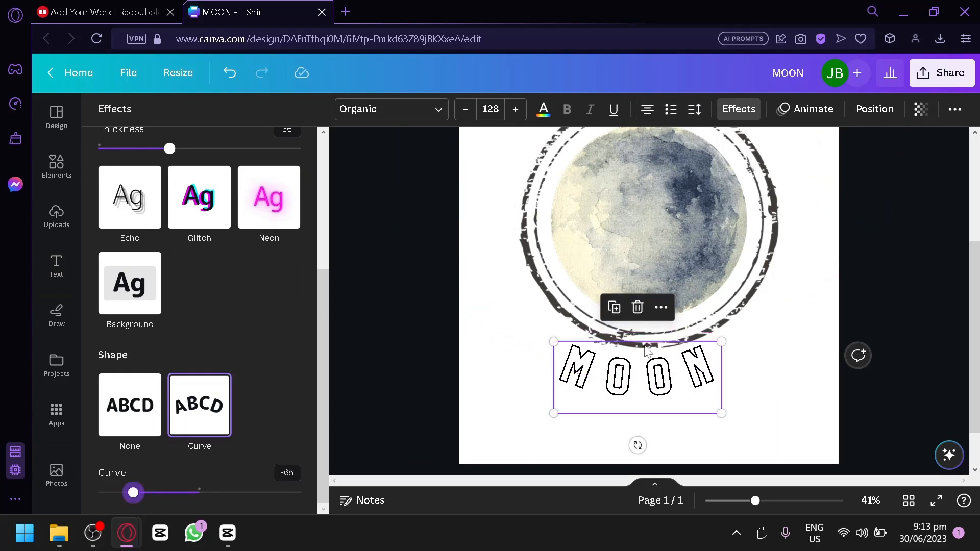
click(646, 347)
drag(582, 384, 592, 373)
click(779, 390)
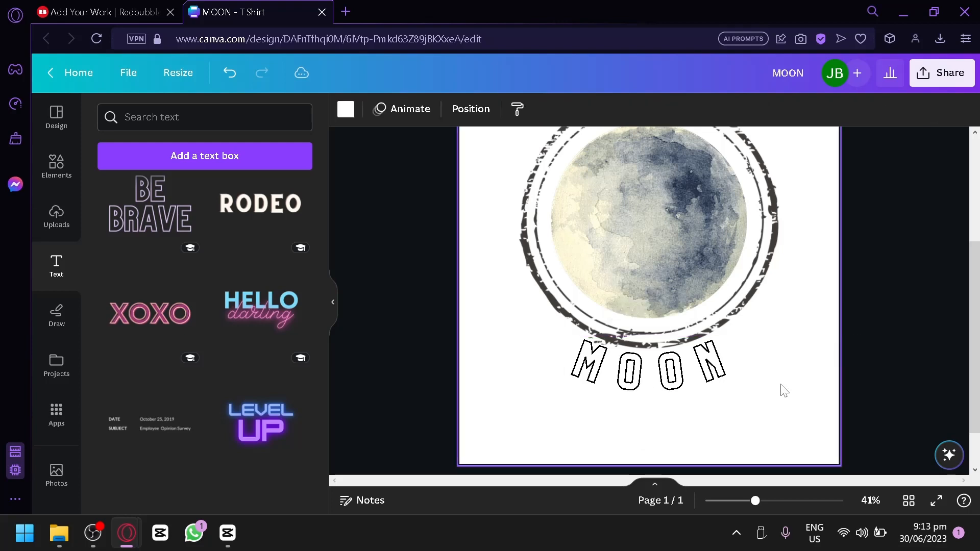
Step: Search the elements for "stamp" and browse the full list of stamp graphics for a postmark
scroll(784, 391, up, 3)
scroll(784, 391, down, 2)
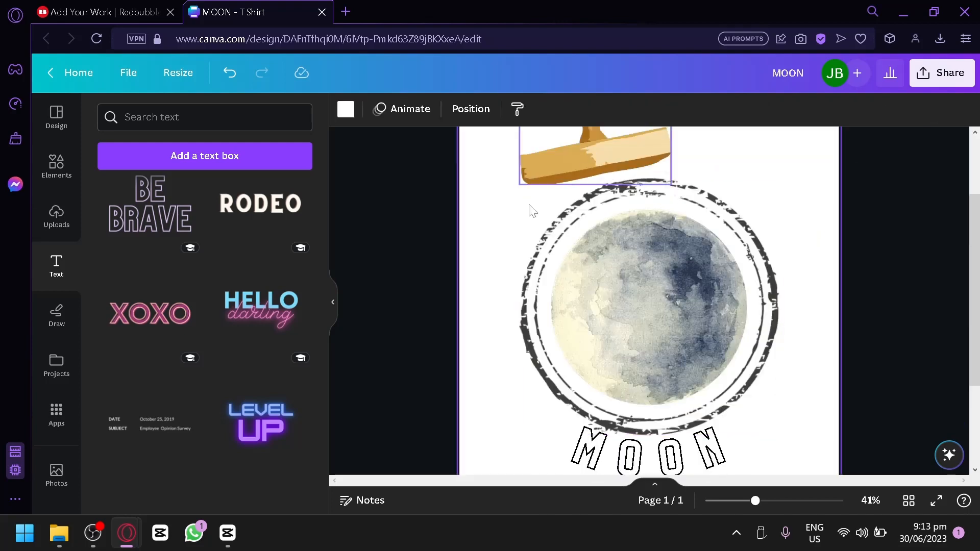
click(56, 166)
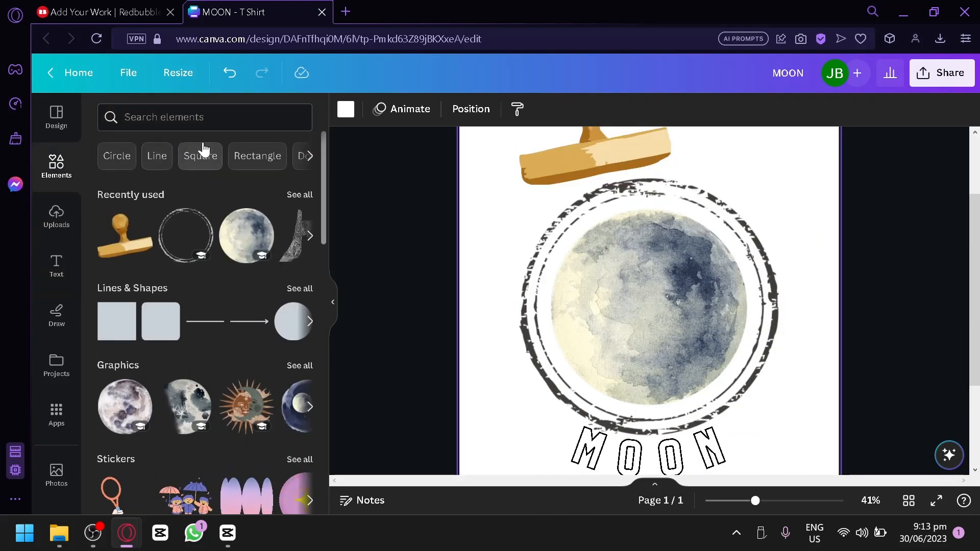
click(240, 122)
text(stamp)
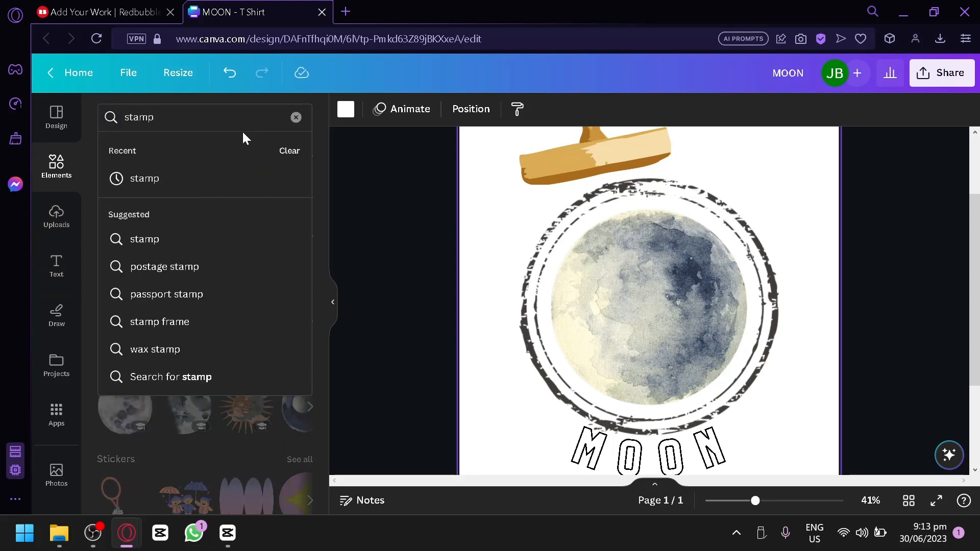
key(Return)
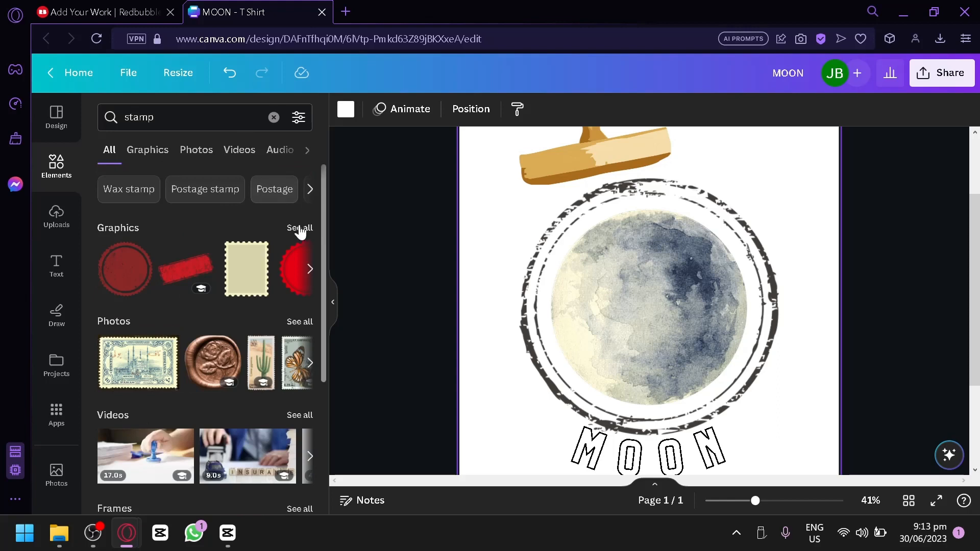
click(300, 229)
scroll(206, 270, down, 4)
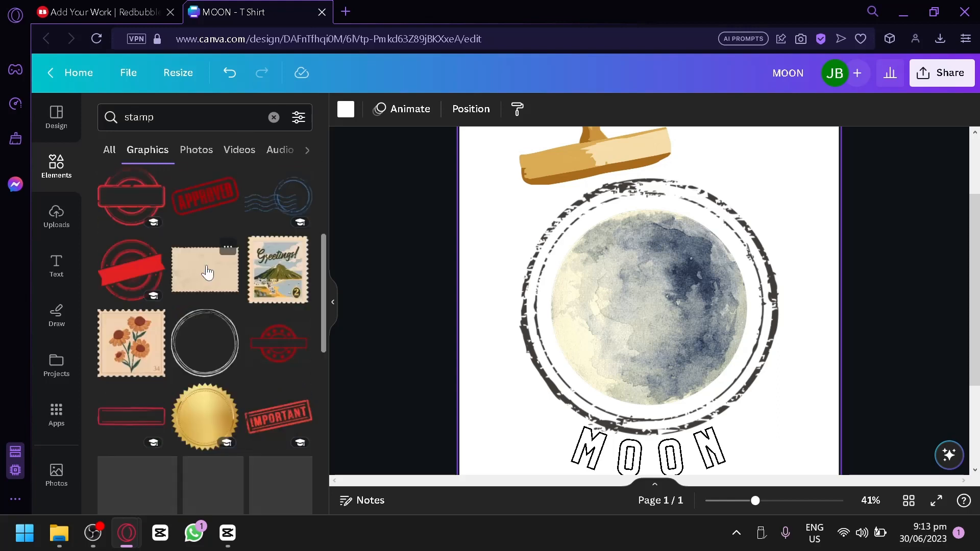
scroll(273, 240, down, 8)
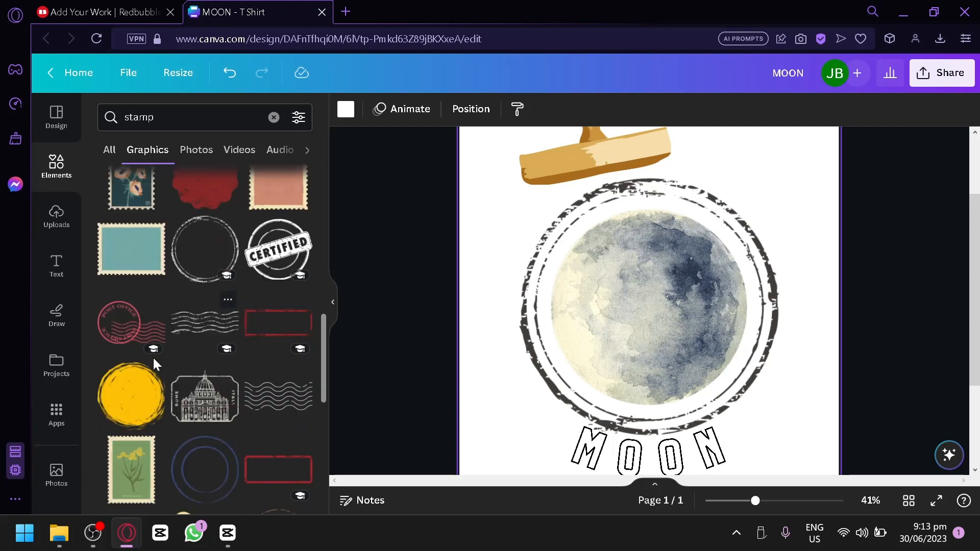
Step: Add the red Post Office postmark, shrink it to about 5 × 3.2, and place it over the moon's lower-right edge
drag(136, 339, 634, 309)
drag(896, 251, 728, 357)
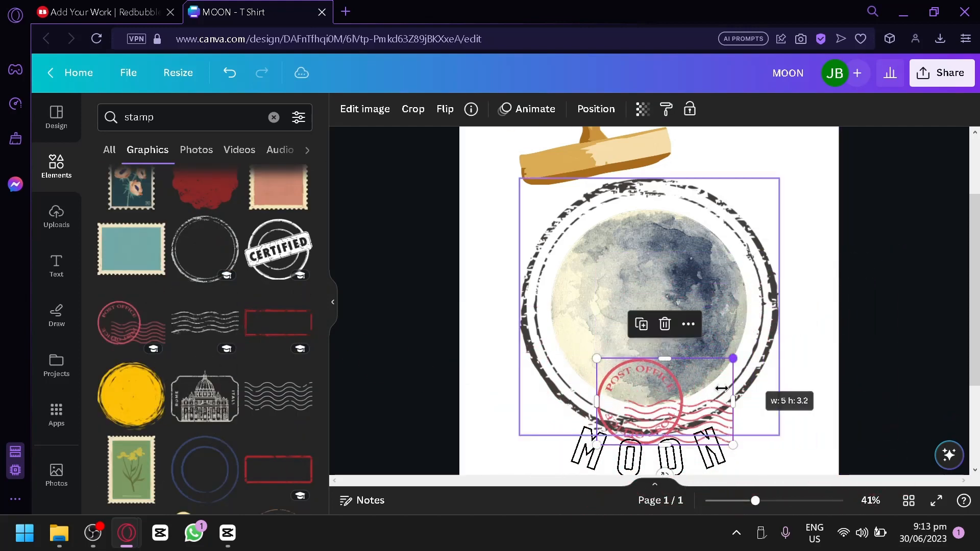
drag(686, 421, 733, 384)
scroll(565, 378, down, 2)
scroll(279, 298, up, 2)
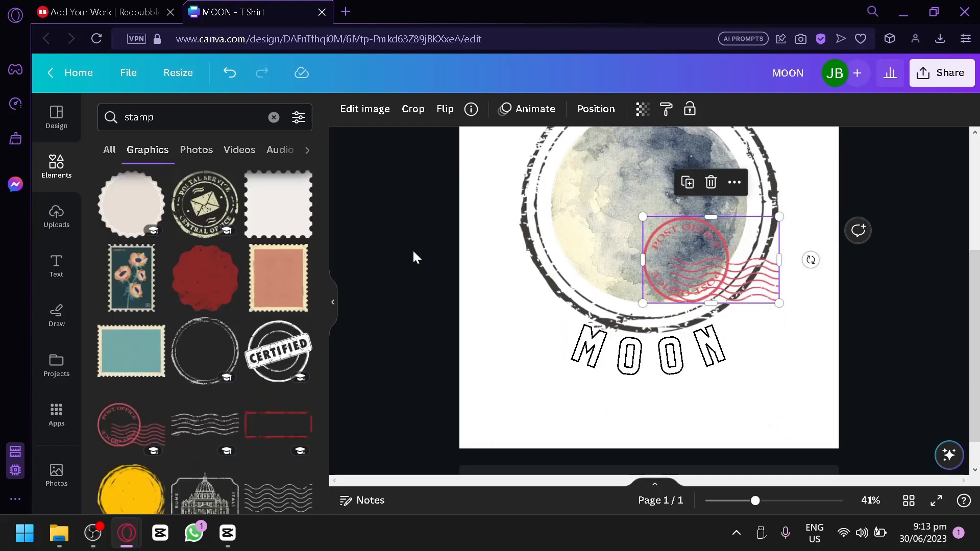
Step: Delete the wooden hand stamp graphic above the moon ring
scroll(413, 249, up, 3)
click(560, 200)
key(Delete)
scroll(555, 210, down, 3)
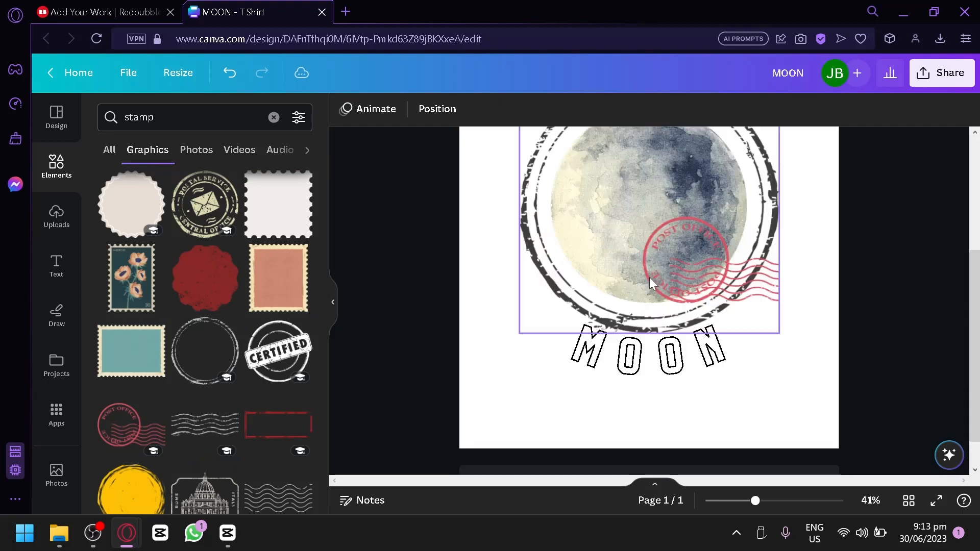
Step: Delete the small Post Office postmark, and try out and remove the grey postmark with wavy lines
scroll(128, 370, down, 5)
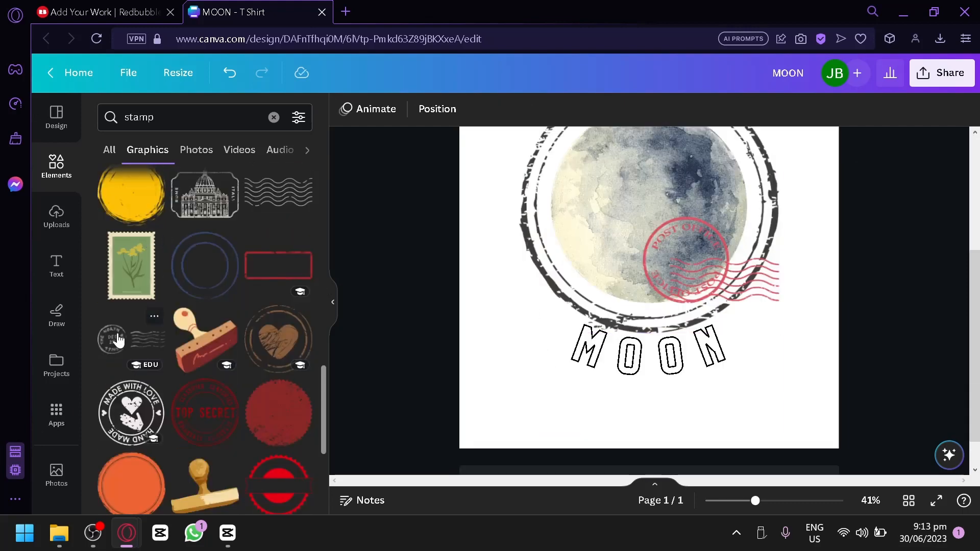
click(735, 259)
key(Delete)
drag(124, 349, 657, 273)
key(Delete)
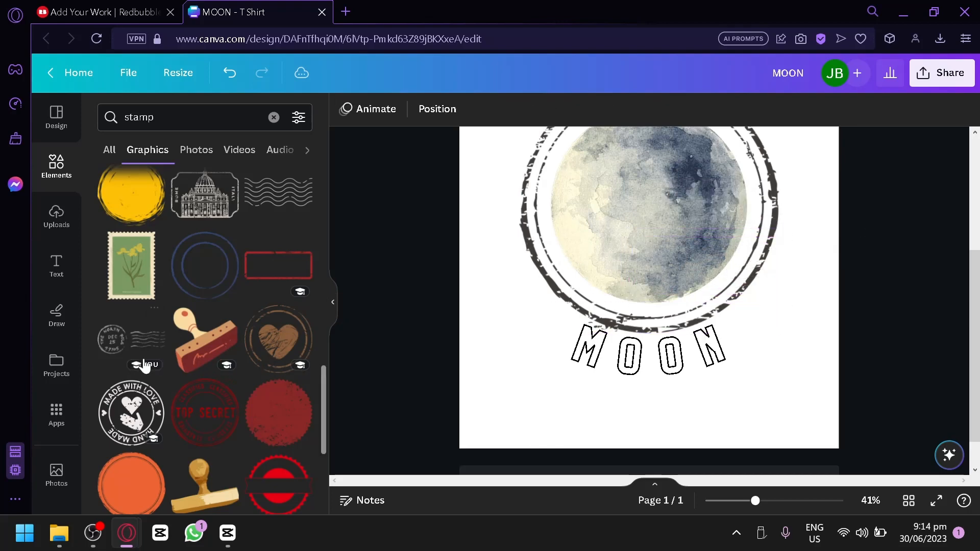
Step: Add the red Post Office postmark at full size, with its circle covering the moon inside the ring
scroll(223, 321, up, 4)
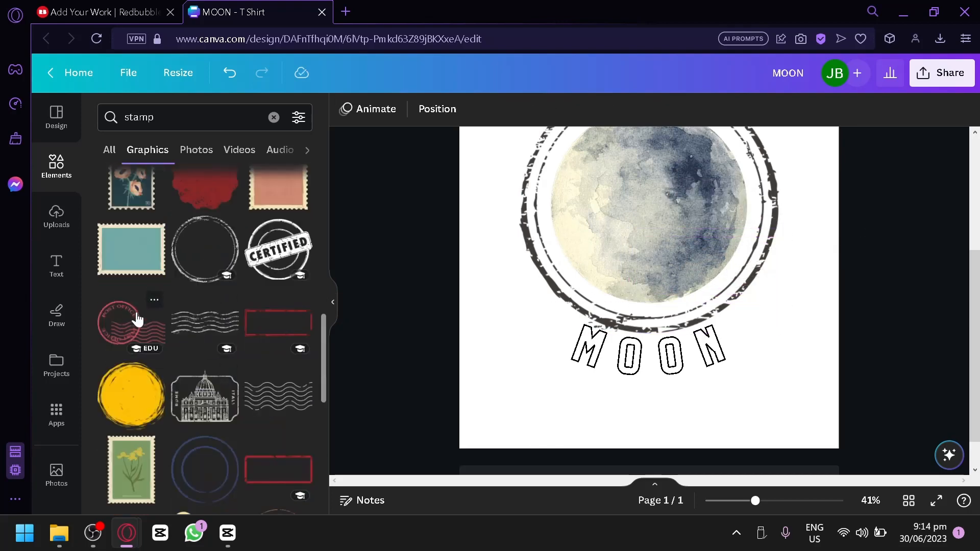
drag(131, 322, 643, 194)
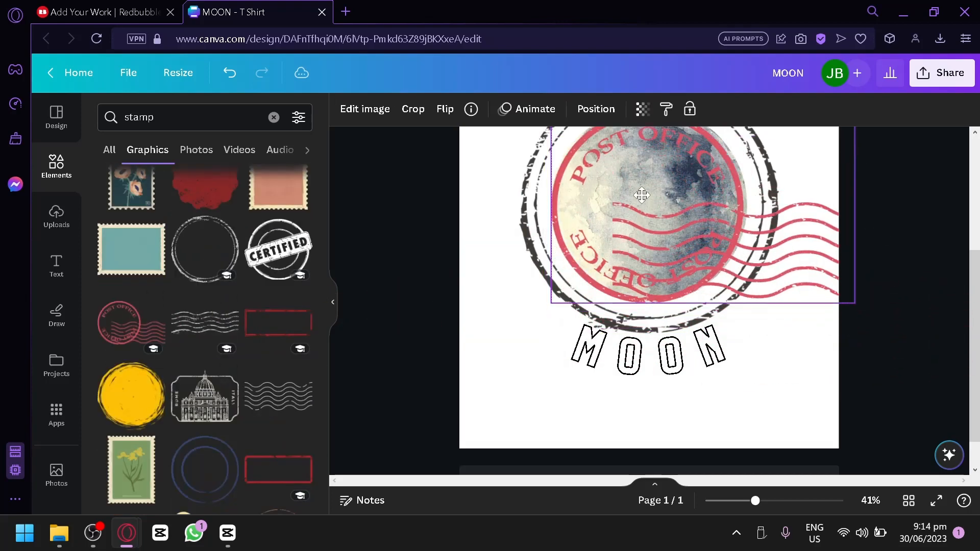
scroll(778, 362, up, 2)
click(817, 424)
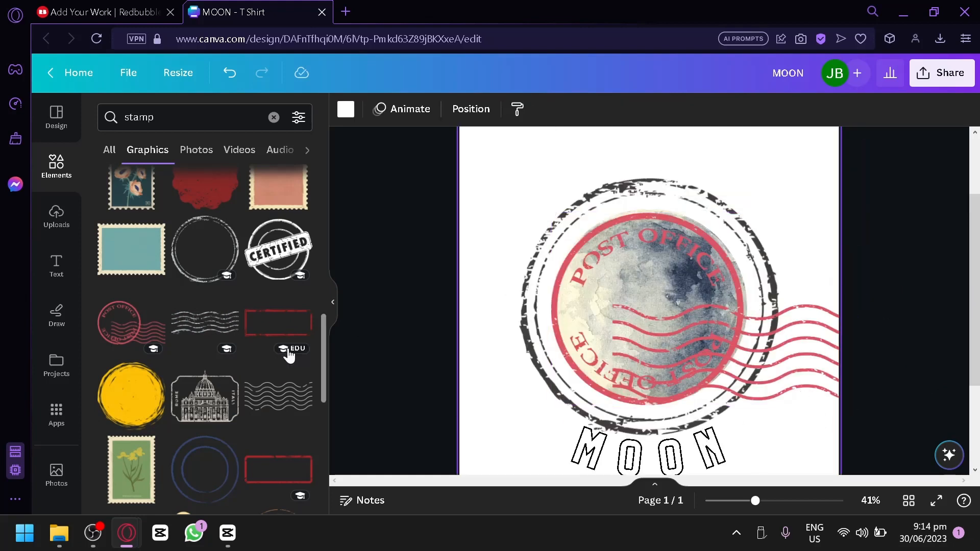
Step: Browse further stamp graphics for other additions and review the whole moon design on the page
scroll(256, 352, down, 5)
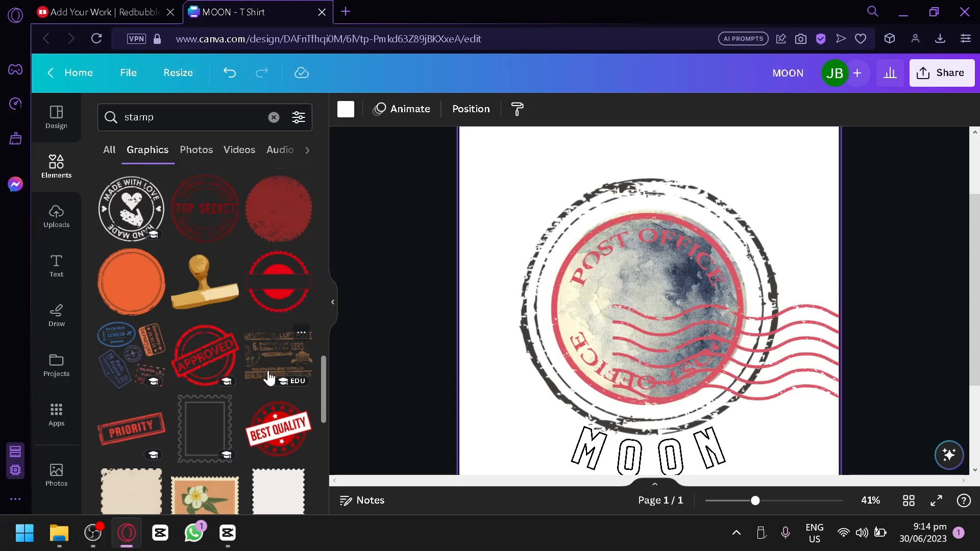
scroll(268, 378, down, 6)
scroll(261, 372, down, 4)
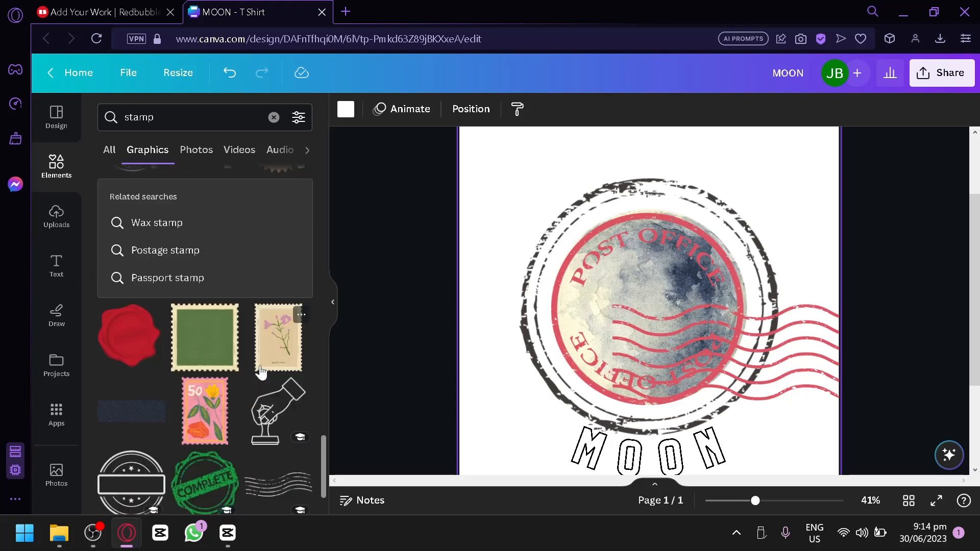
scroll(262, 372, down, 8)
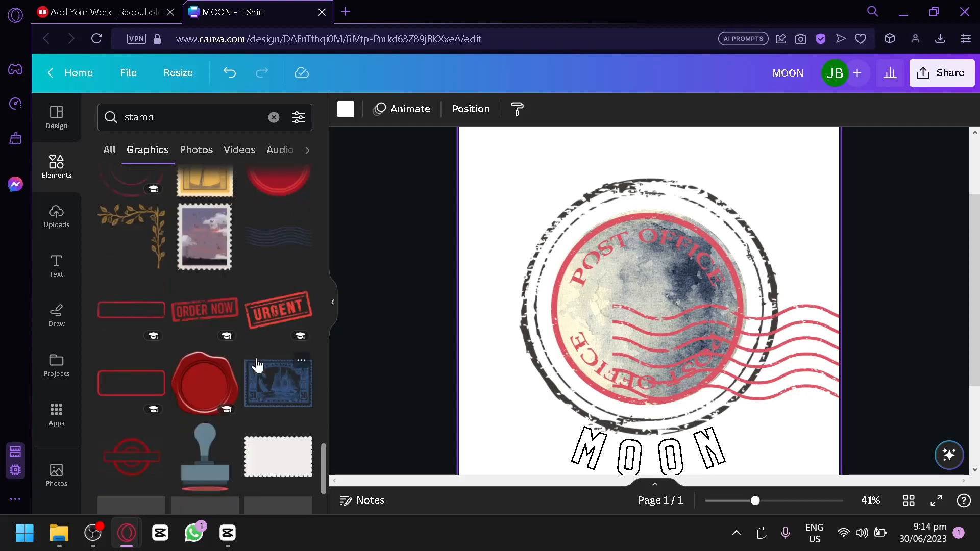
scroll(263, 357, down, 2)
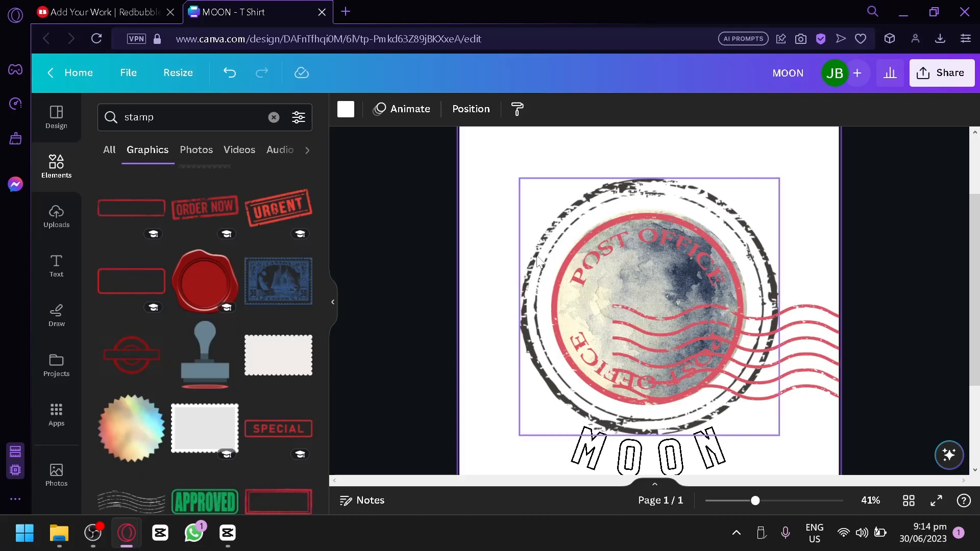
scroll(539, 262, down, 3)
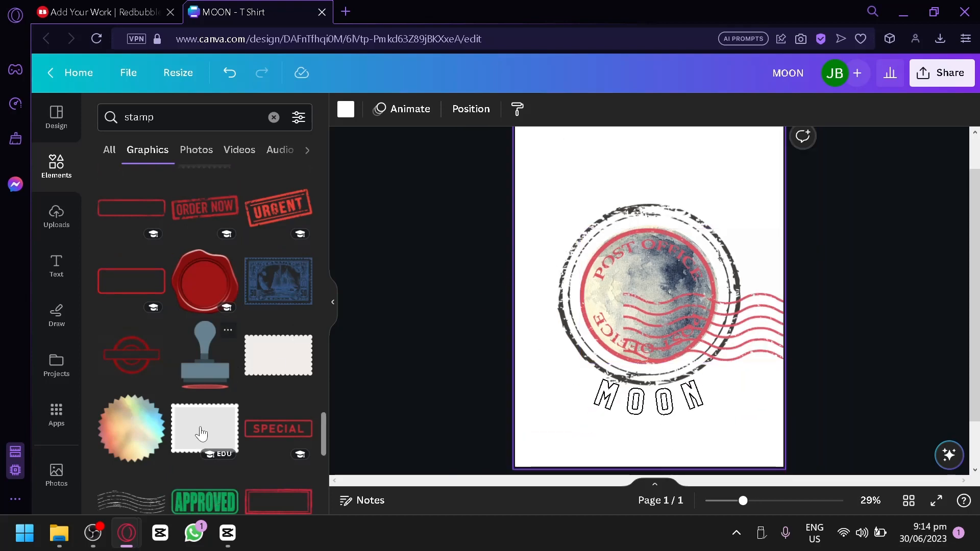
drag(132, 429, 169, 359)
scroll(169, 360, down, 5)
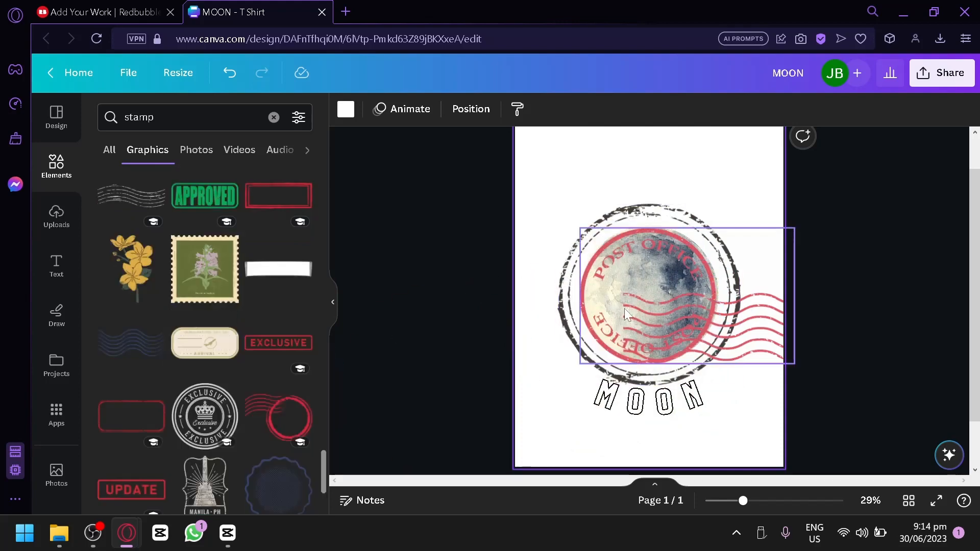
scroll(624, 309, down, 1)
scroll(267, 377, down, 2)
scroll(224, 347, down, 4)
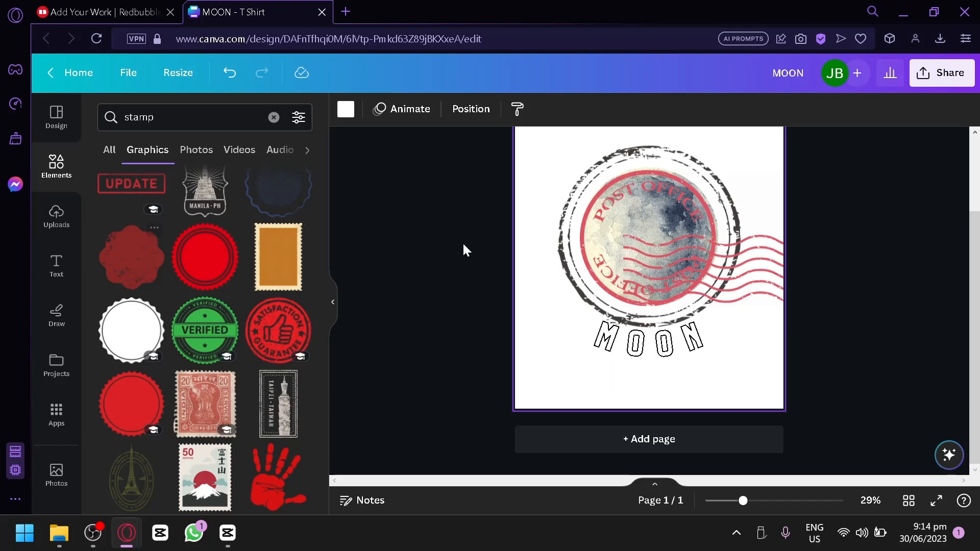
scroll(678, 220, up, 2)
scroll(680, 220, down, 2)
Step: Download the MOON design as a PNG at size 1 with a transparent background
click(950, 73)
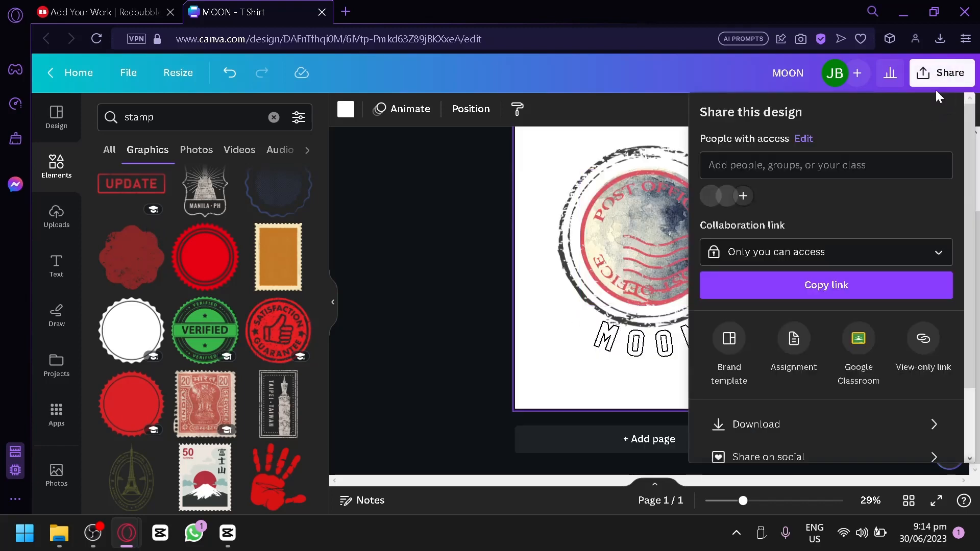
click(735, 422)
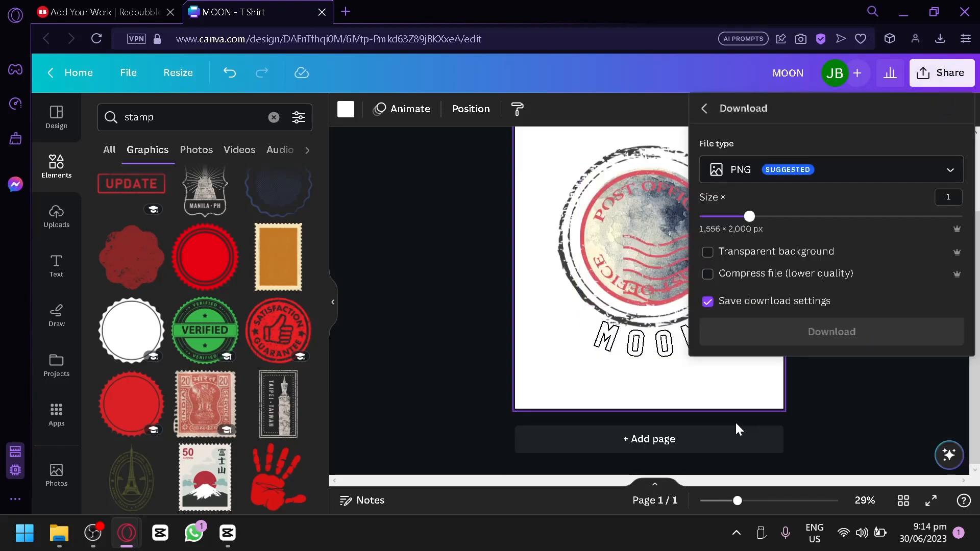
click(708, 252)
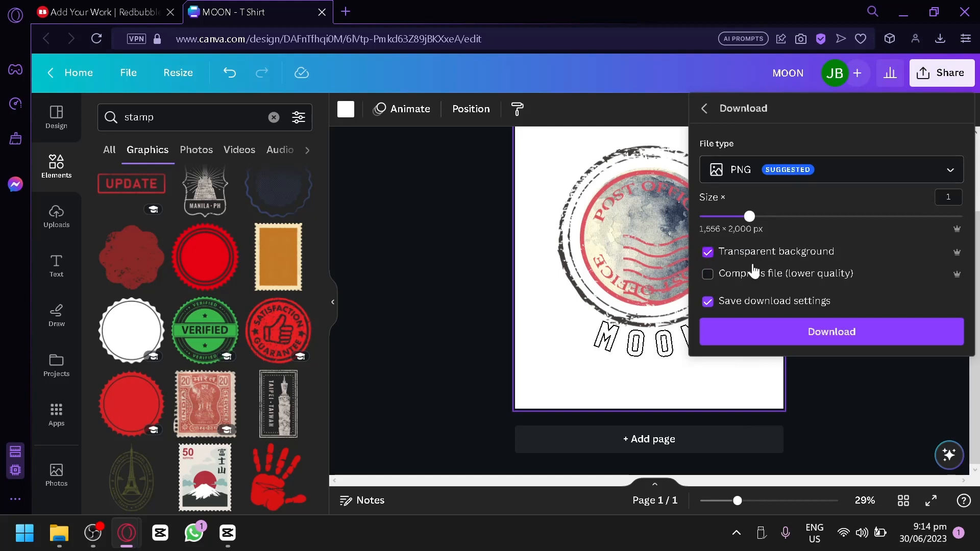
click(764, 334)
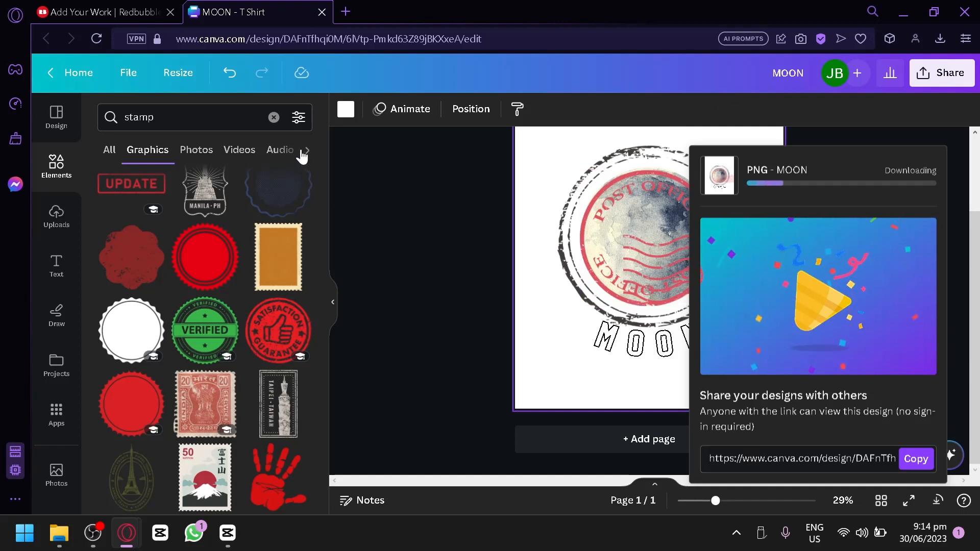
Step: Switch to the Redbubble page for adding new work and upload the downloaded MOON.png
click(81, 11)
scroll(473, 219, down, 2)
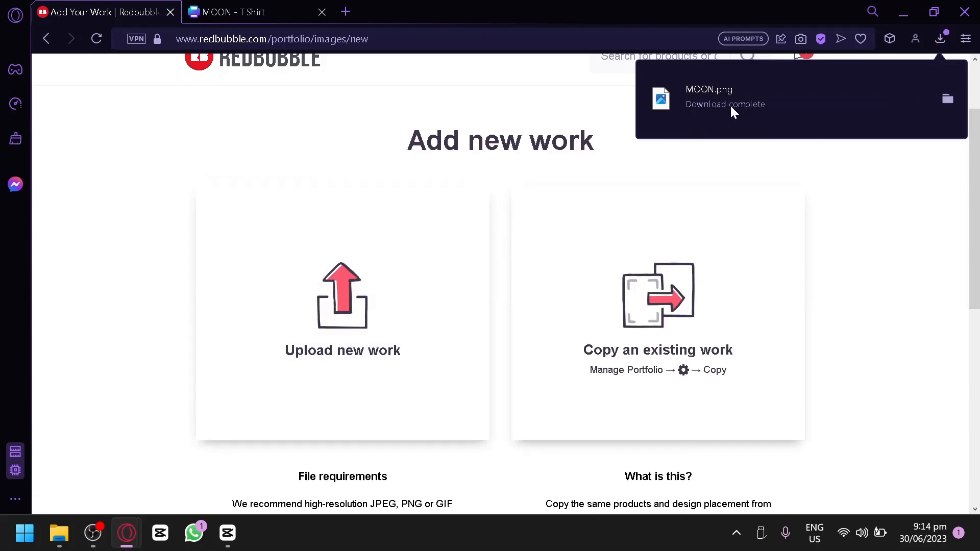
mouse_move(731, 106)
mouse_down()
mouse_move(372, 335)
mouse_move(714, 99)
mouse_up()
click(339, 348)
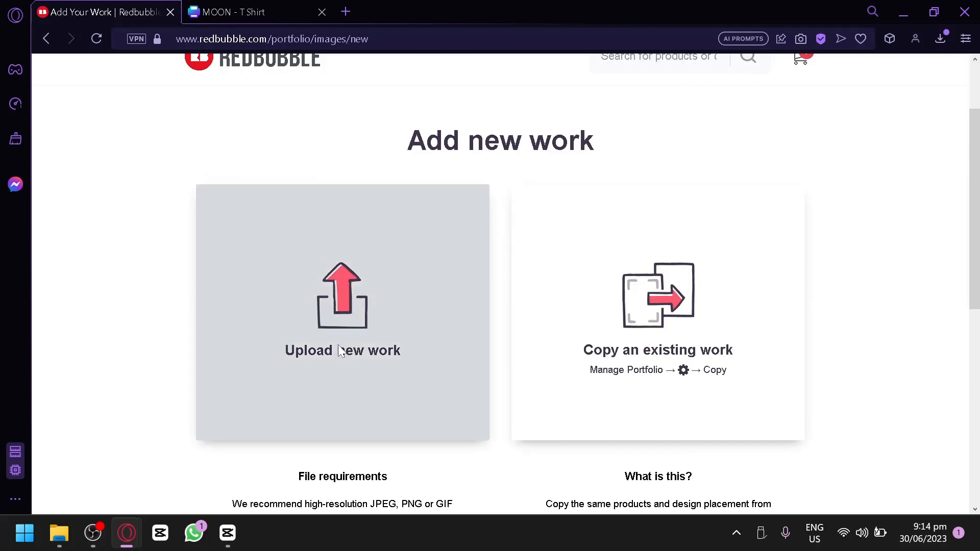
click(203, 290)
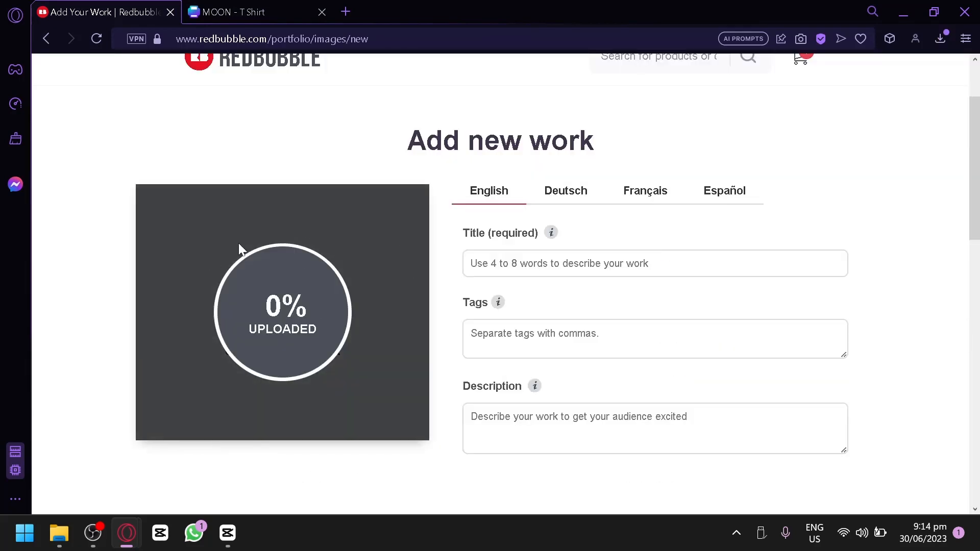
Step: Enter "Moon stamp" as the English title of the new work
click(655, 264)
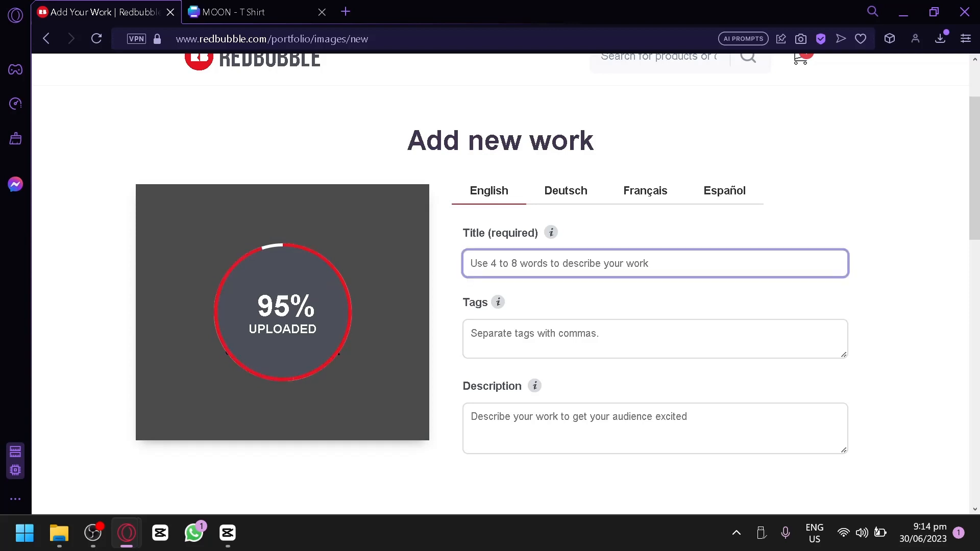
text(Moo)
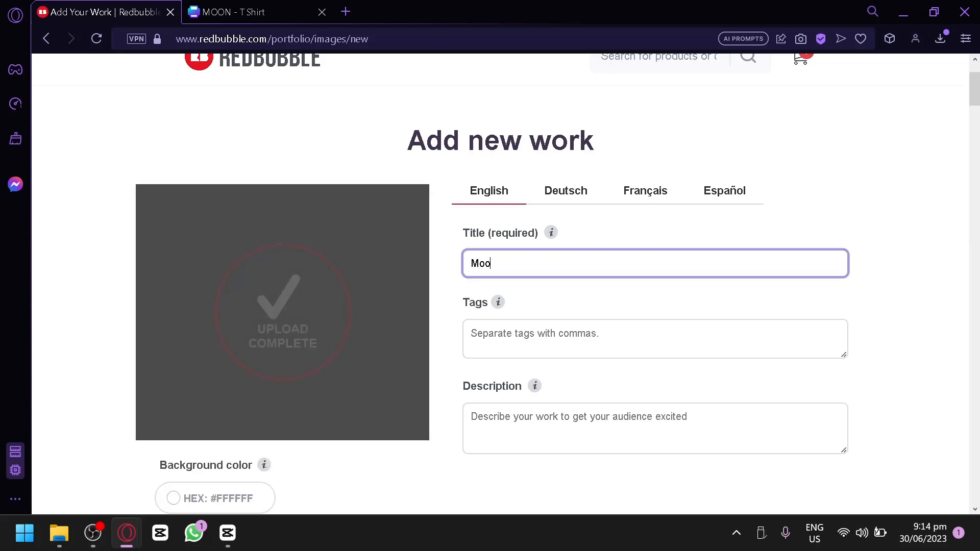
text(n stamp)
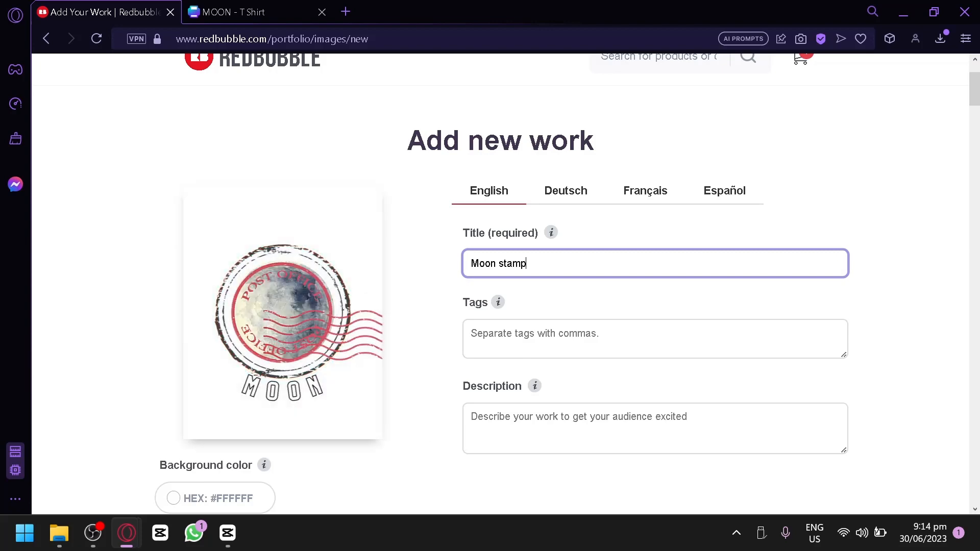
Step: Enable the Chiffon Tops and Graphic T-Shirt Dresses products in the product previews
scroll(501, 281, down, 2)
scroll(518, 280, down, 6)
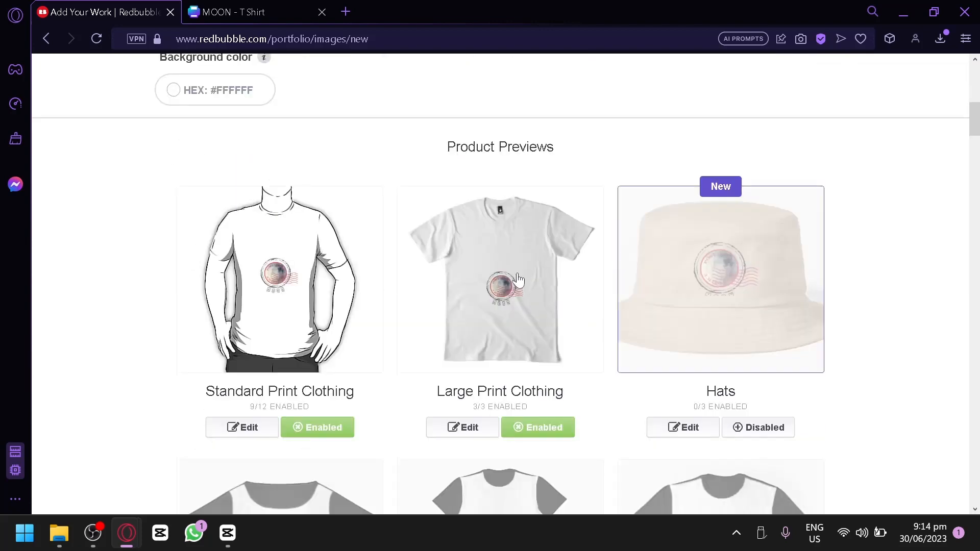
scroll(356, 250, down, 2)
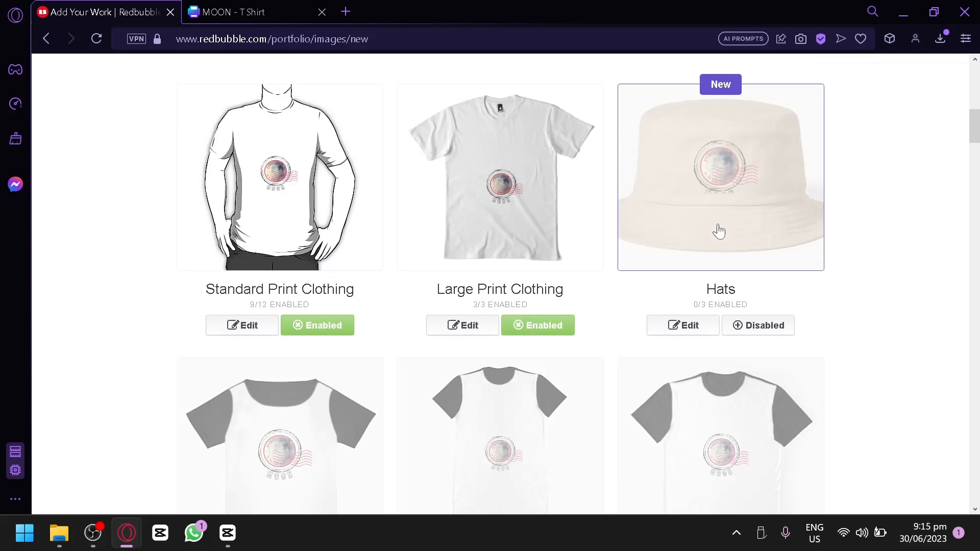
scroll(719, 232, down, 4)
click(317, 395)
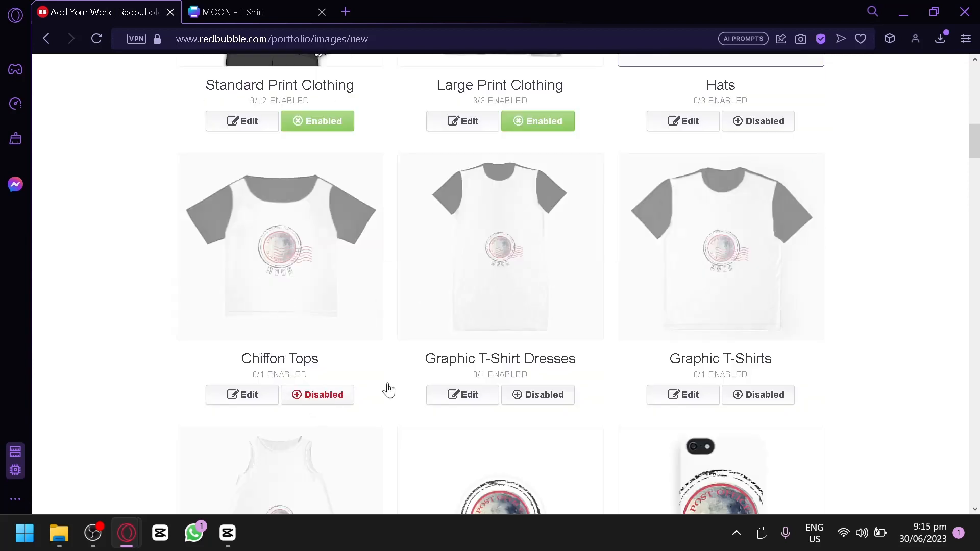
click(526, 395)
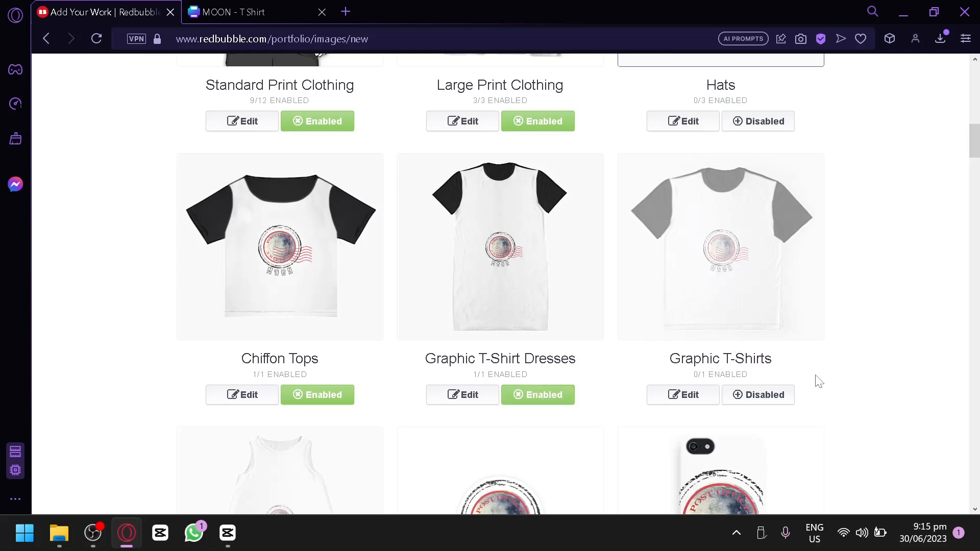
Step: Enable the Graphic T-Shirts and A-Line Dresses products in the product previews
click(774, 395)
scroll(352, 306, down, 10)
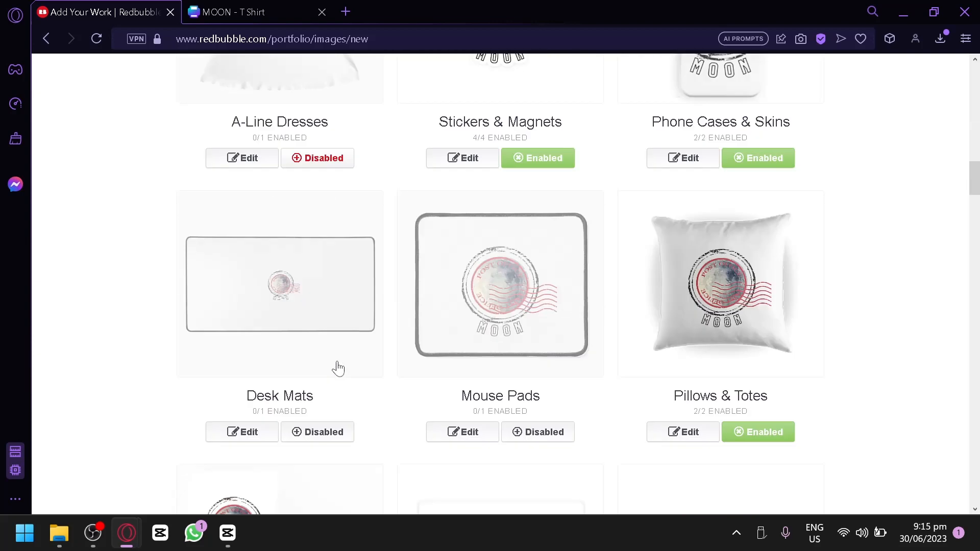
scroll(337, 357, up, 2)
scroll(357, 270, up, 8)
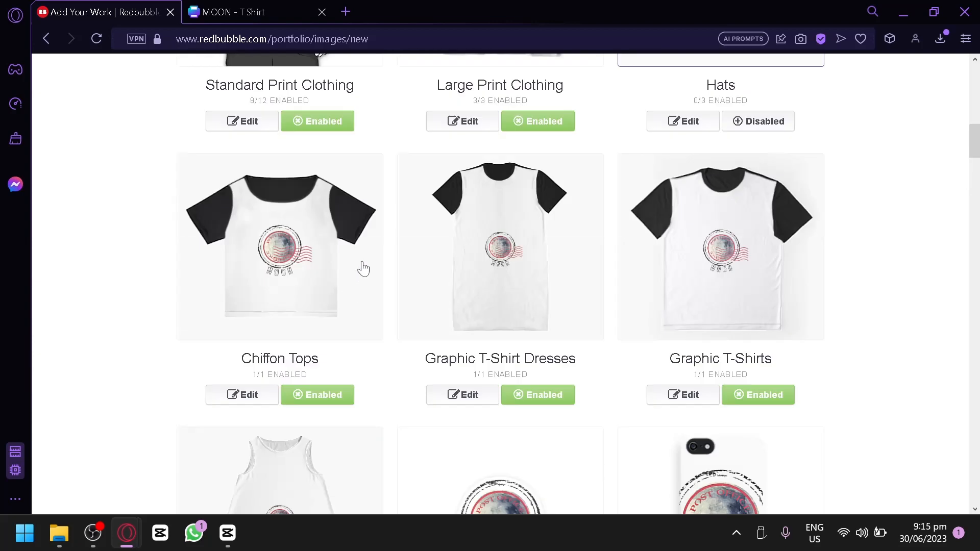
scroll(300, 322, down, 2)
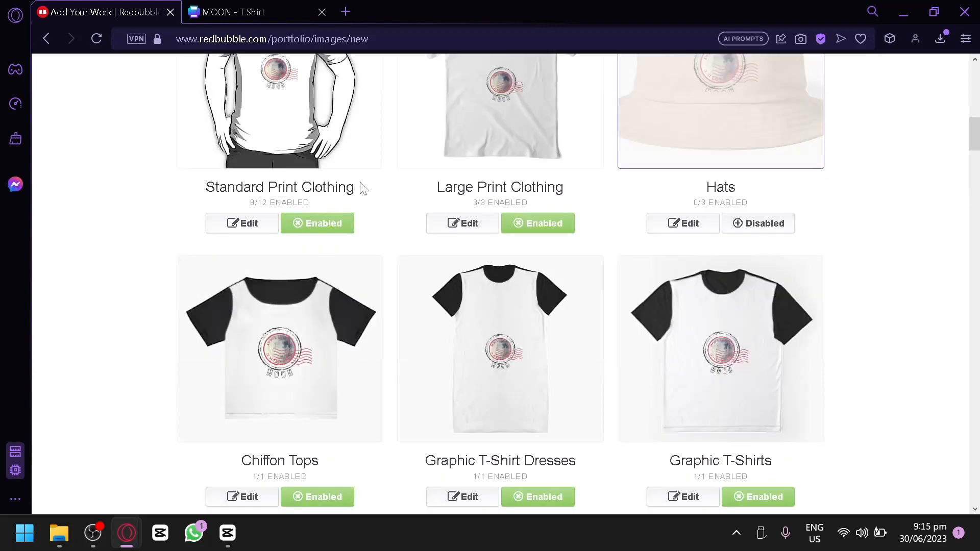
Step: Move the moon stamp image up to the chest area of the Large Print Clothing Premium T-Shirt and apply the changes
scroll(451, 188, up, 2)
scroll(440, 180, up, 2)
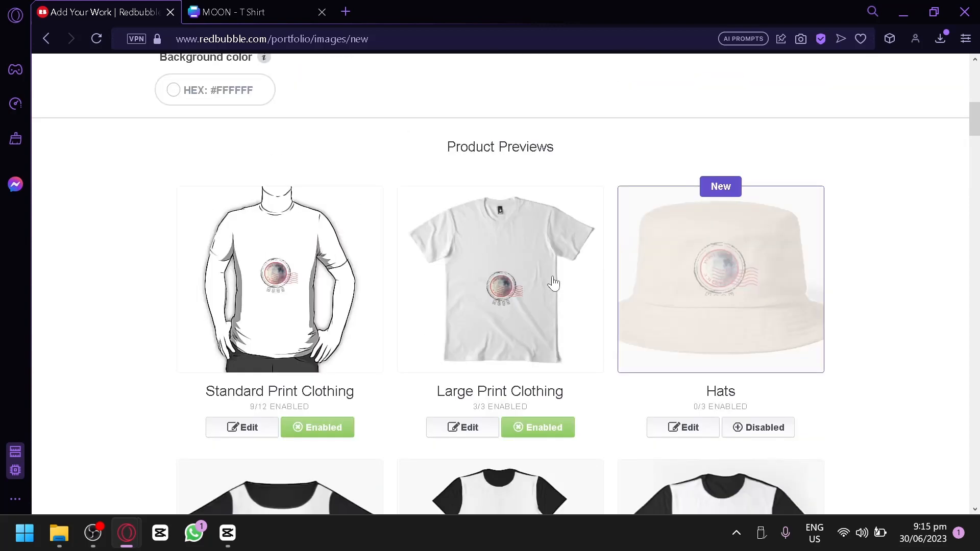
click(469, 429)
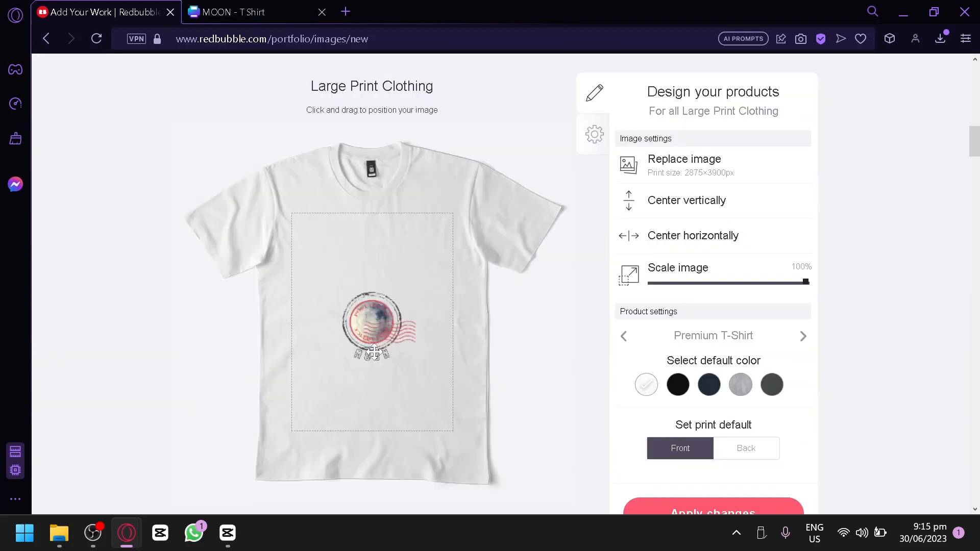
drag(374, 352, 395, 299)
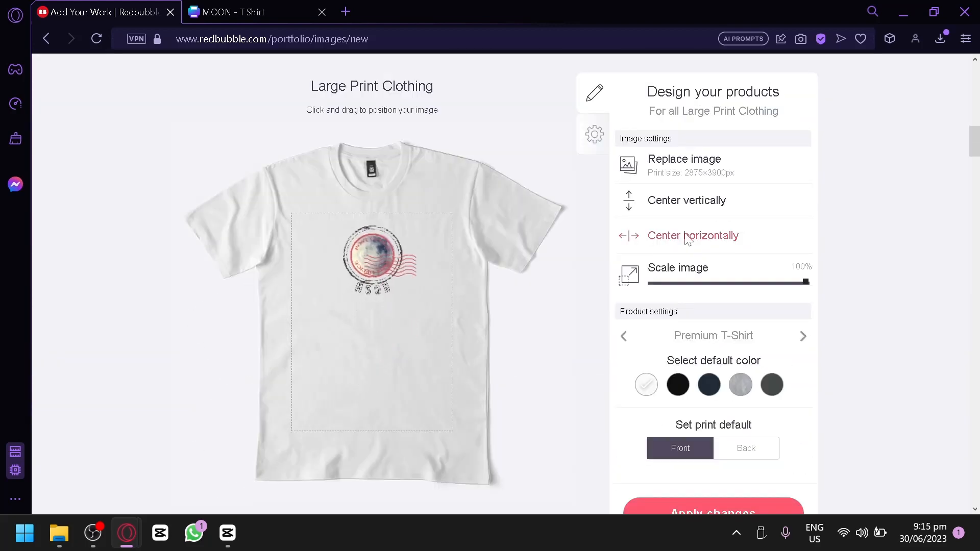
scroll(728, 342, down, 2)
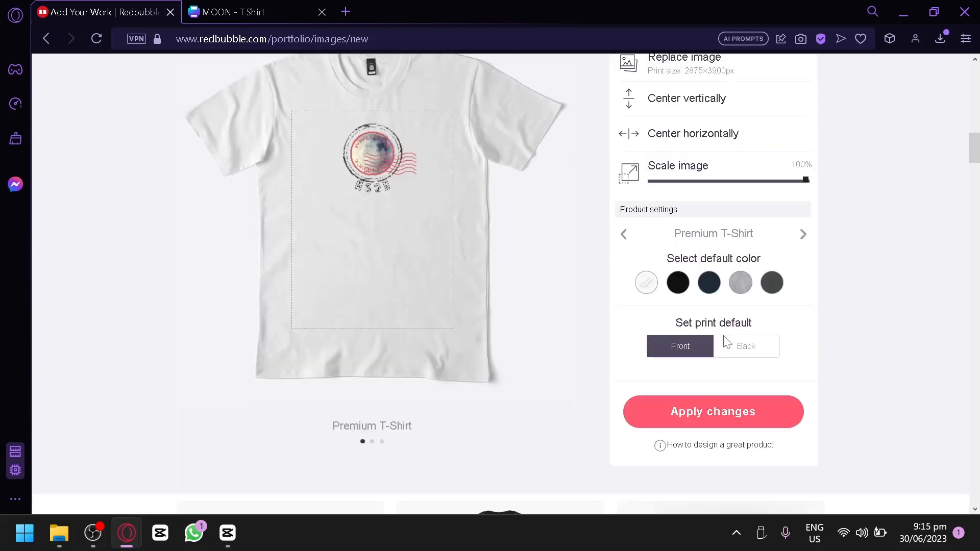
click(734, 415)
scroll(646, 394, up, 7)
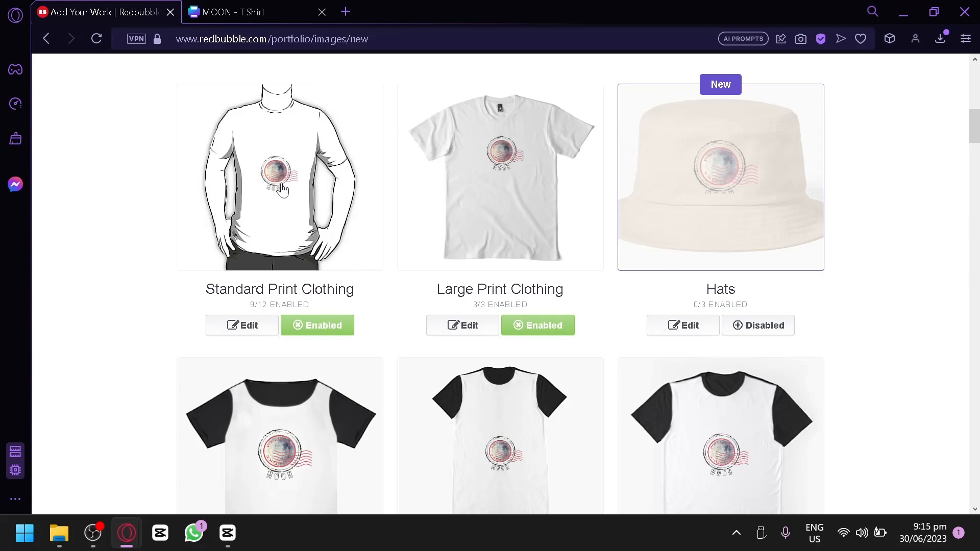
Step: Review the remaining product previews, from dresses and stickers down to pin buttons, masks and aprons, and their enabled status
scroll(495, 227, down, 15)
scroll(470, 247, up, 18)
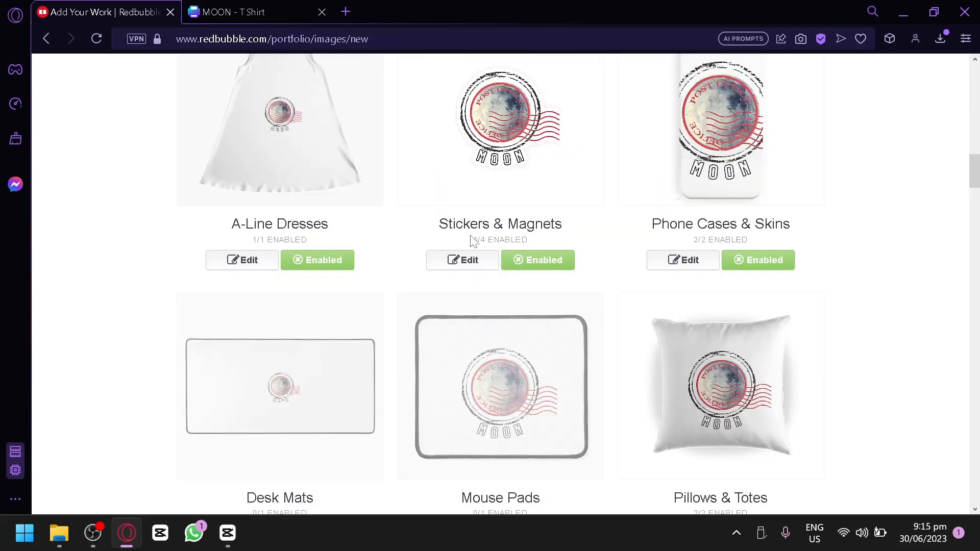
scroll(470, 246, down, 12)
scroll(470, 247, down, 5)
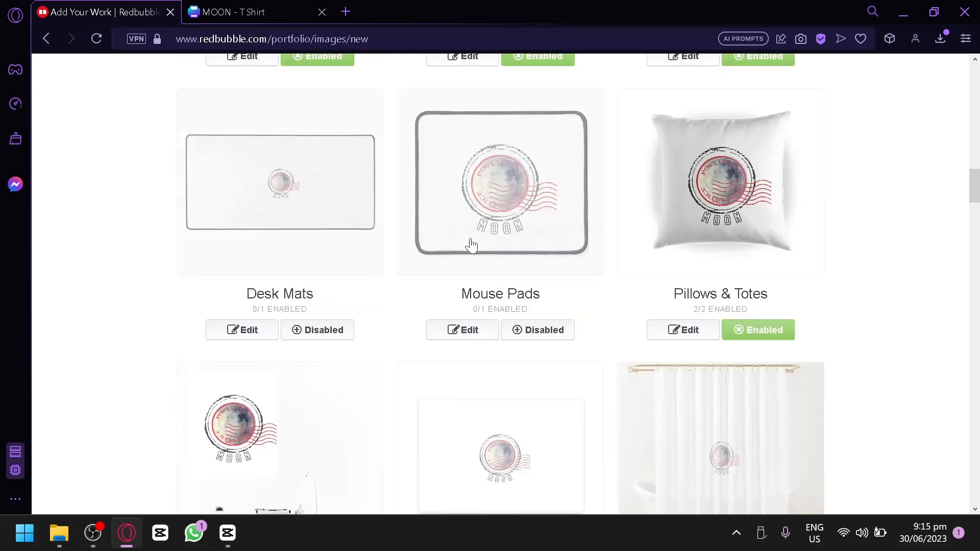
scroll(578, 190, down, 8)
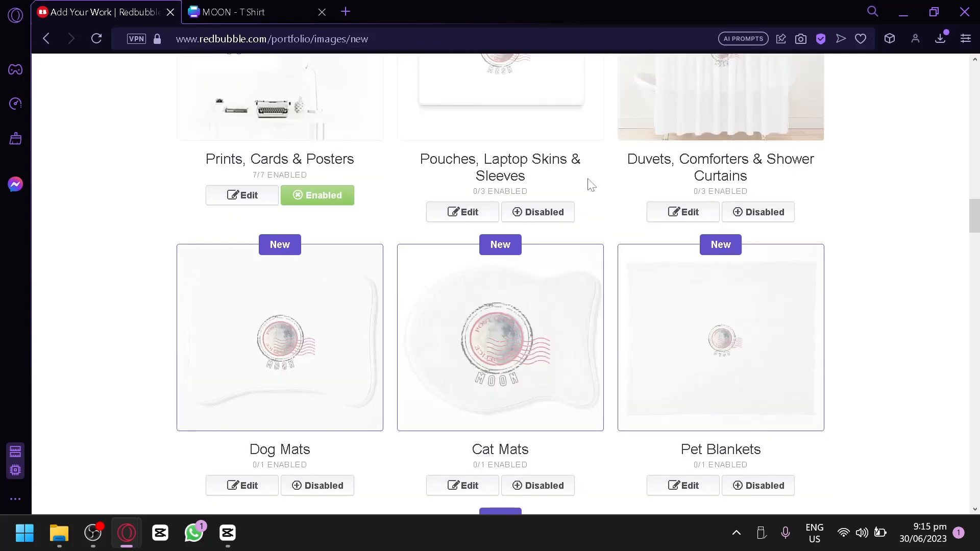
scroll(547, 247, down, 8)
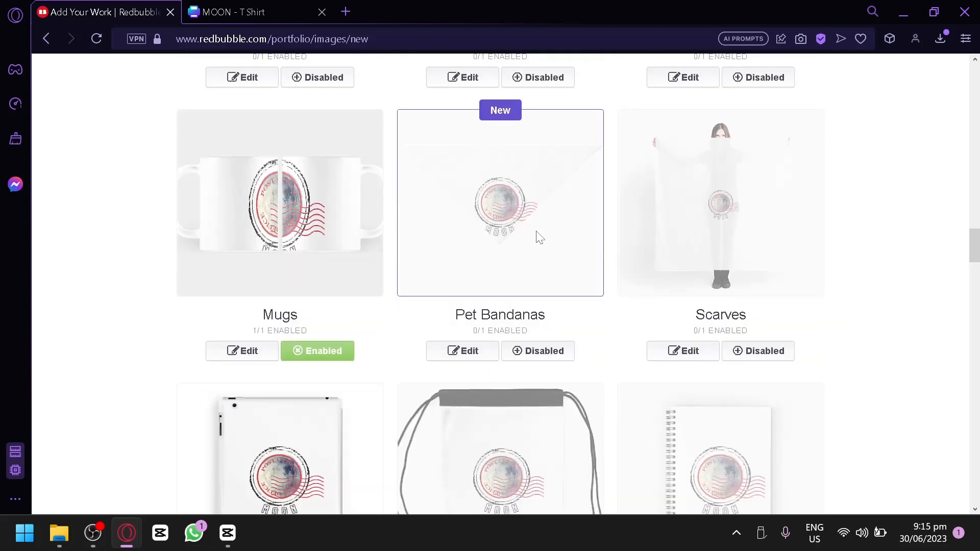
scroll(526, 244, down, 4)
scroll(510, 240, down, 20)
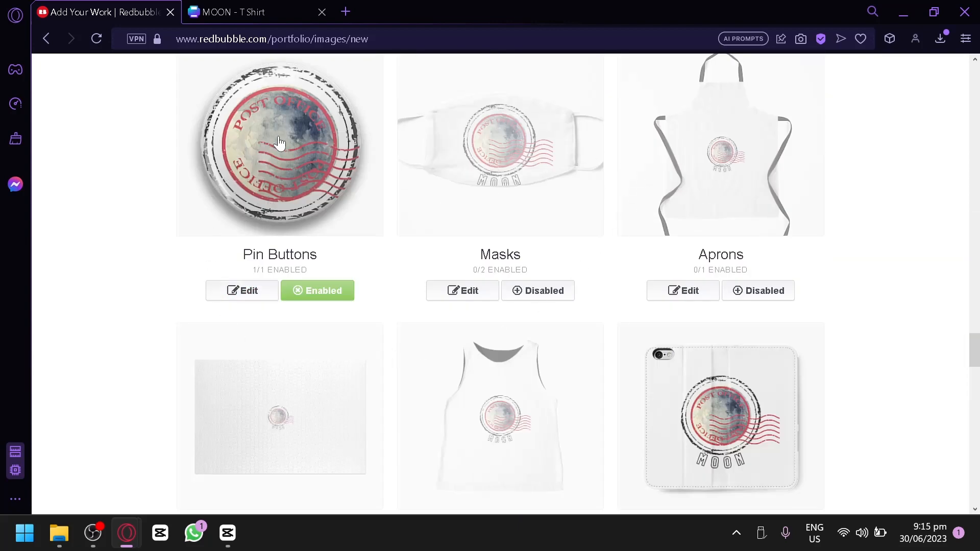
Step: Set the work's media to Design & Illustration and Digital Art, and save the work
scroll(629, 209, down, 20)
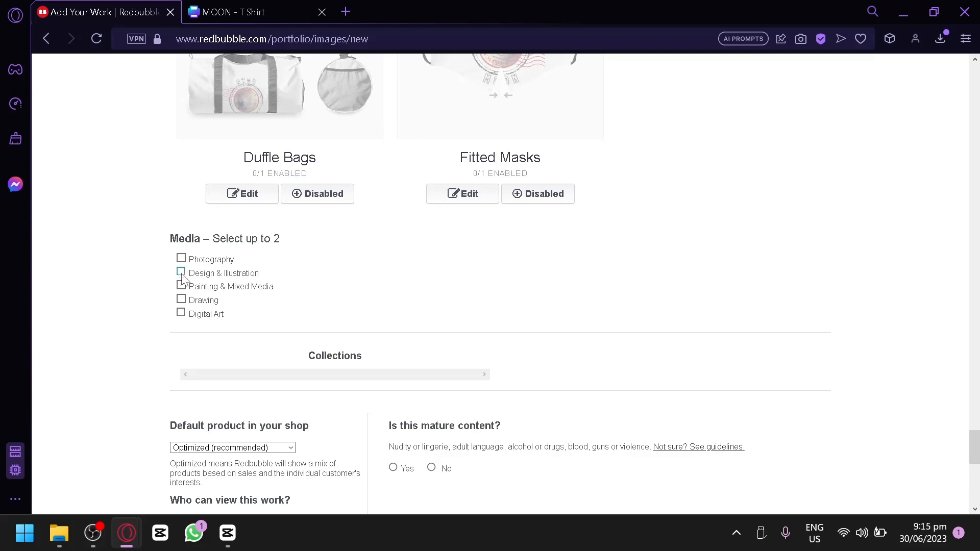
click(181, 313)
scroll(215, 316, down, 4)
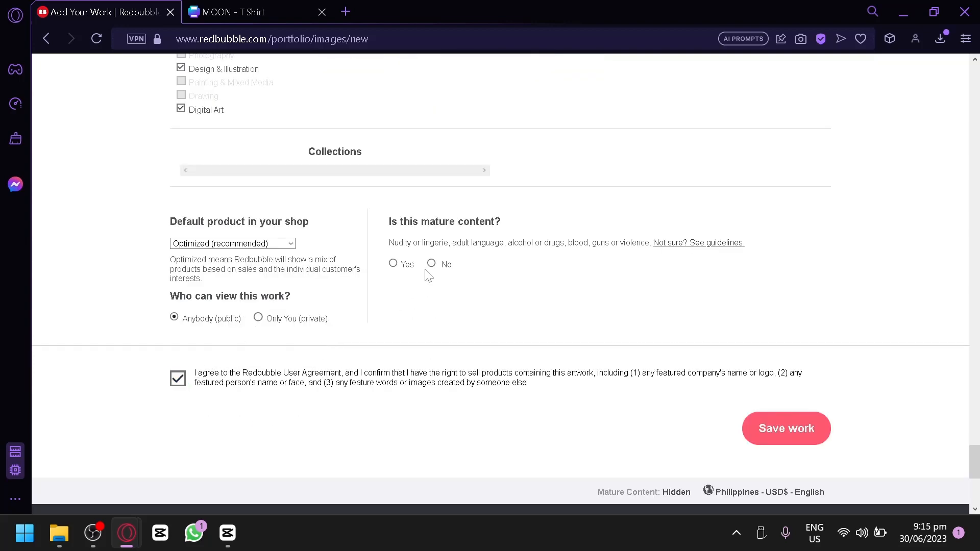
click(786, 429)
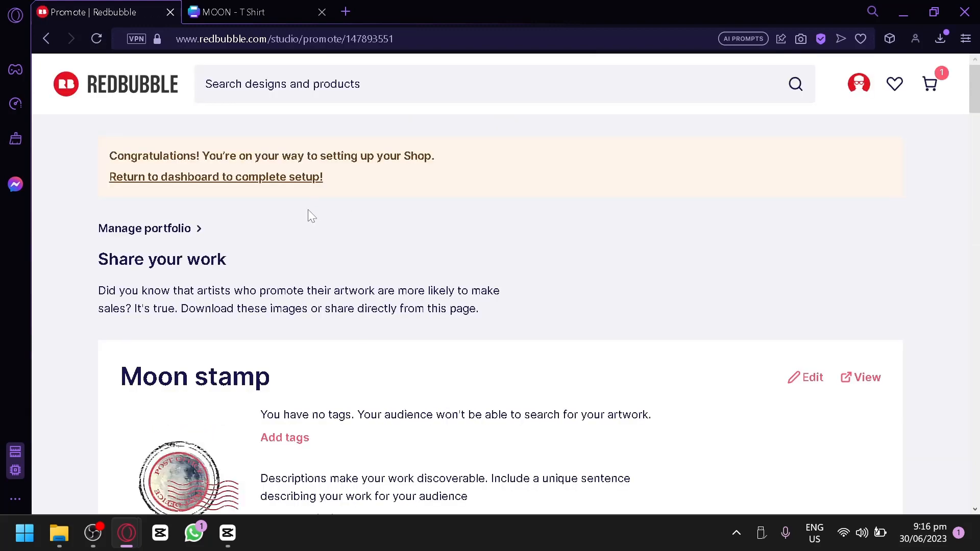
Step: Examine the product mockups on the Moon stamp share page, including the magnet, T-shirts, hoodies and sweatshirts
scroll(306, 220, down, 5)
scroll(267, 309, down, 10)
scroll(534, 267, down, 3)
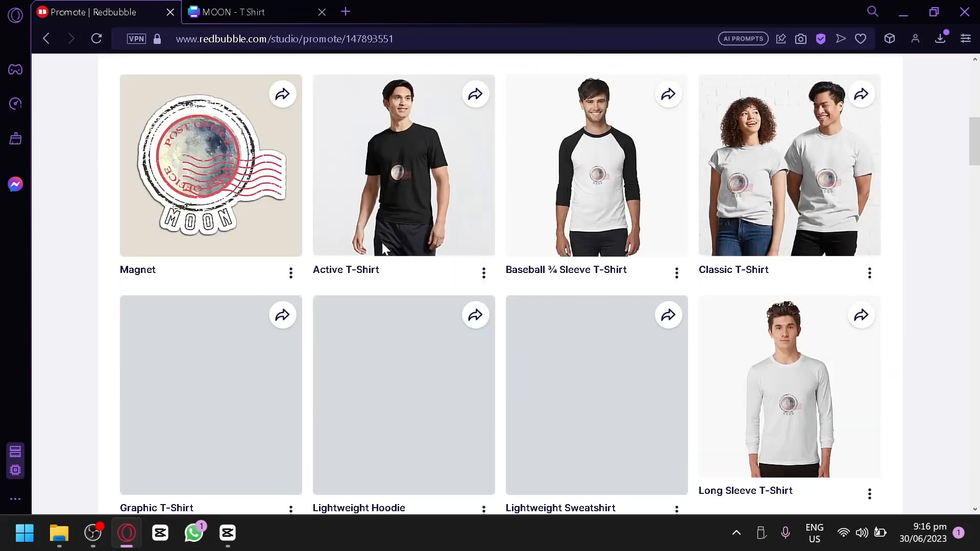
scroll(690, 169, down, 5)
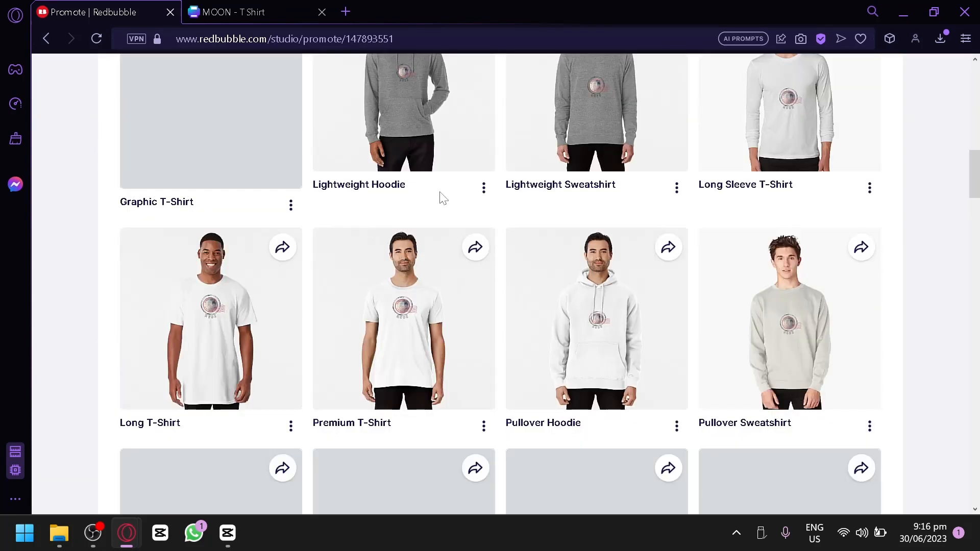
scroll(747, 283, up, 3)
scroll(749, 262, up, 3)
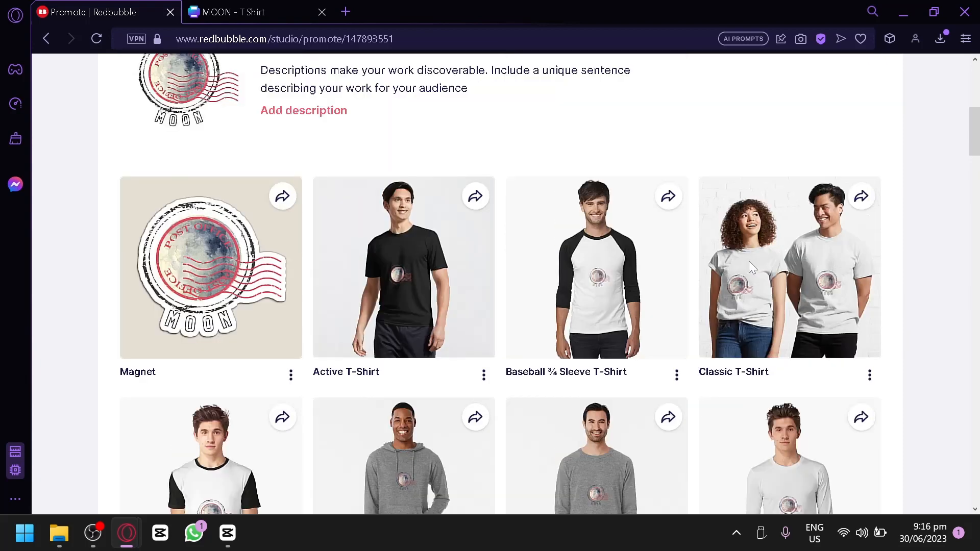
scroll(749, 262, up, 2)
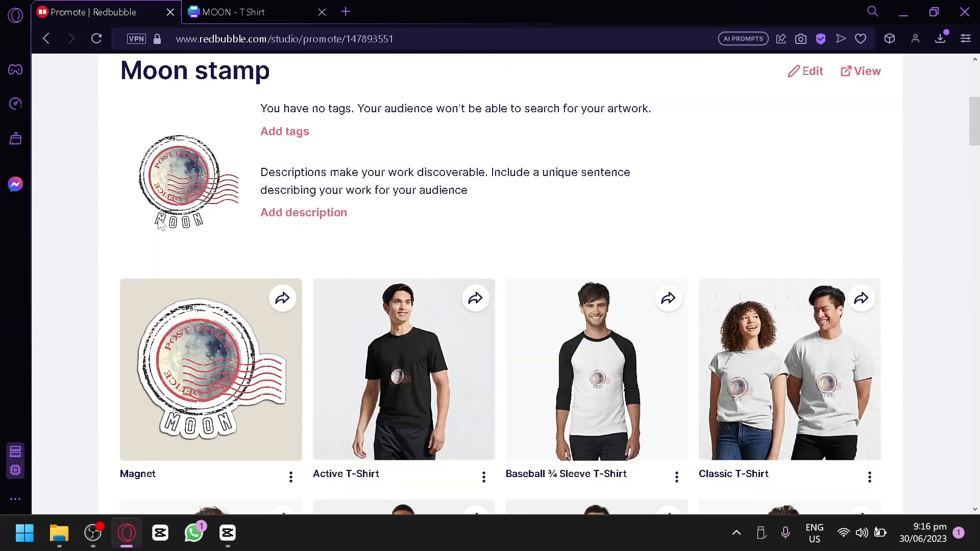